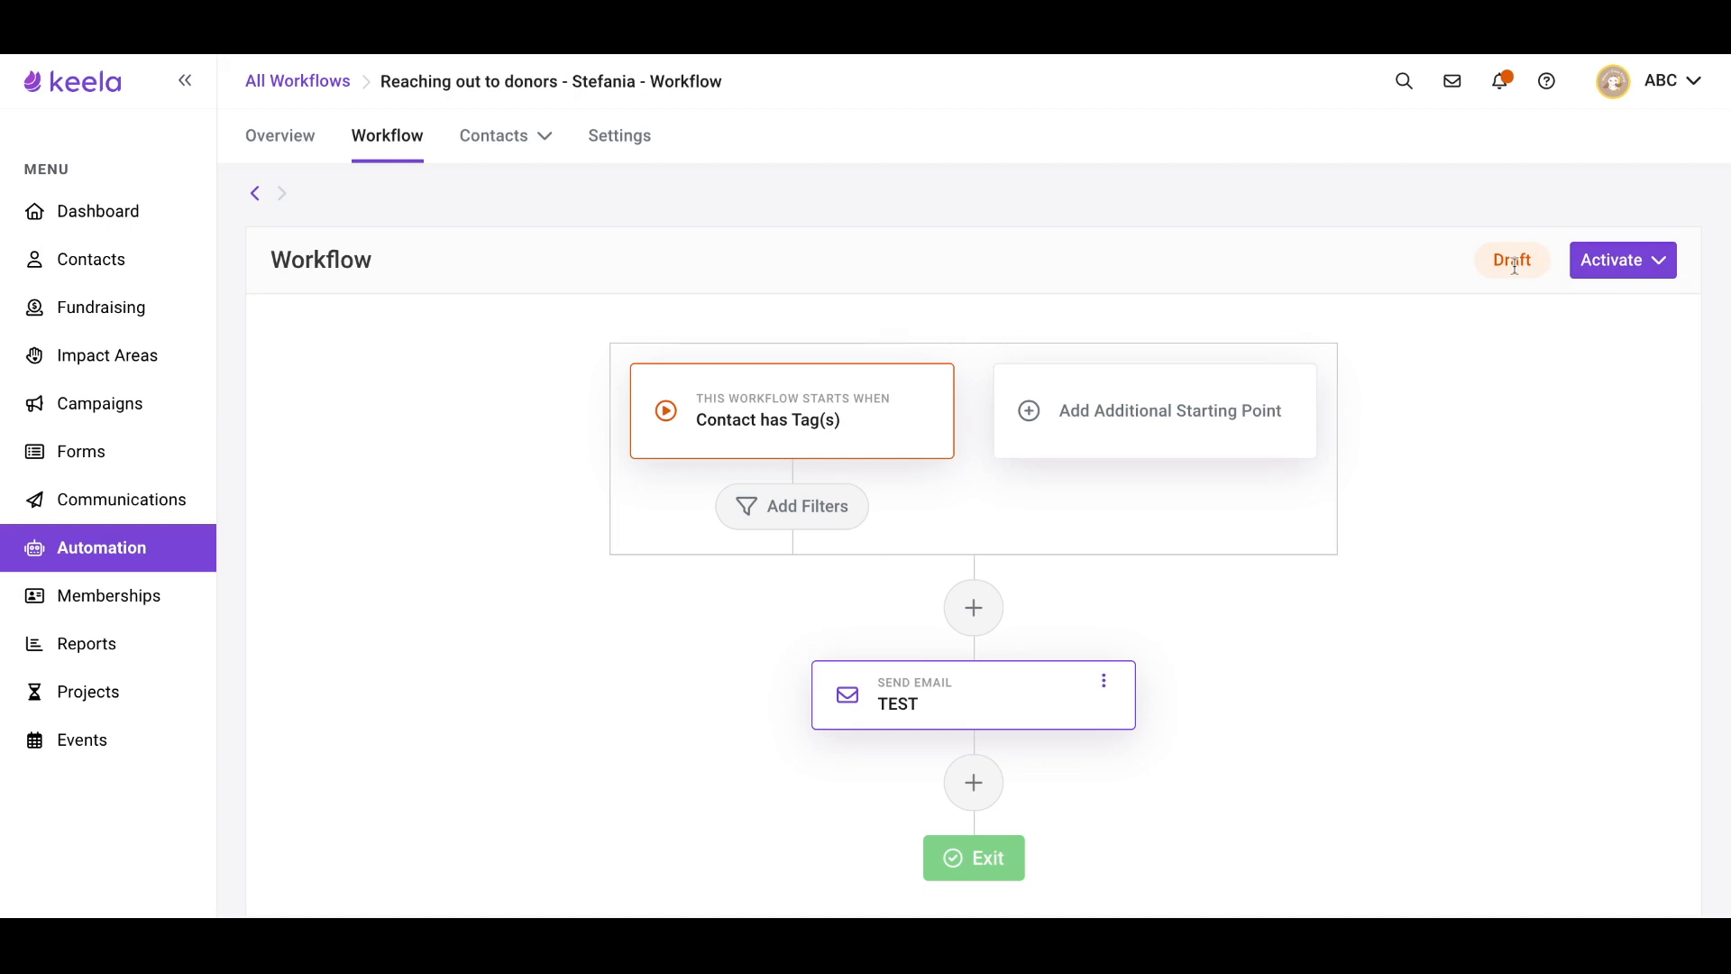
Check the actions and duplication options available for the TEST email stage in the workflow.
{"action": "left_click", "coordinate": [1105, 682]}
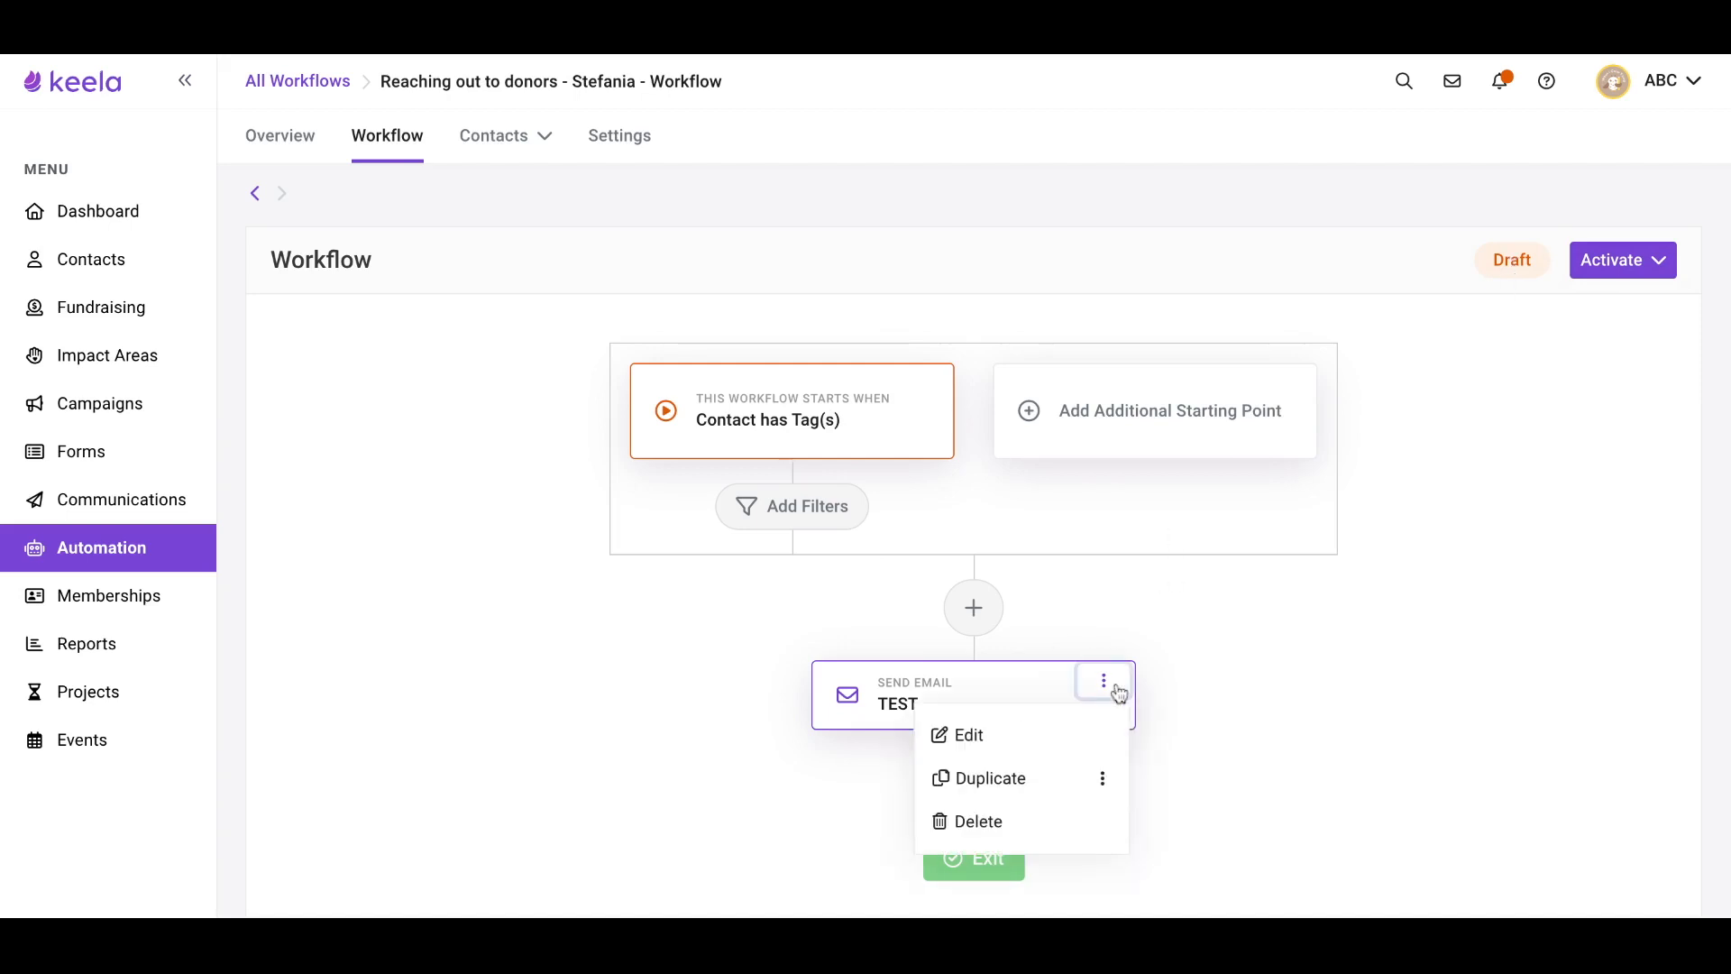
{"action": "left_click", "coordinate": [1106, 786]}
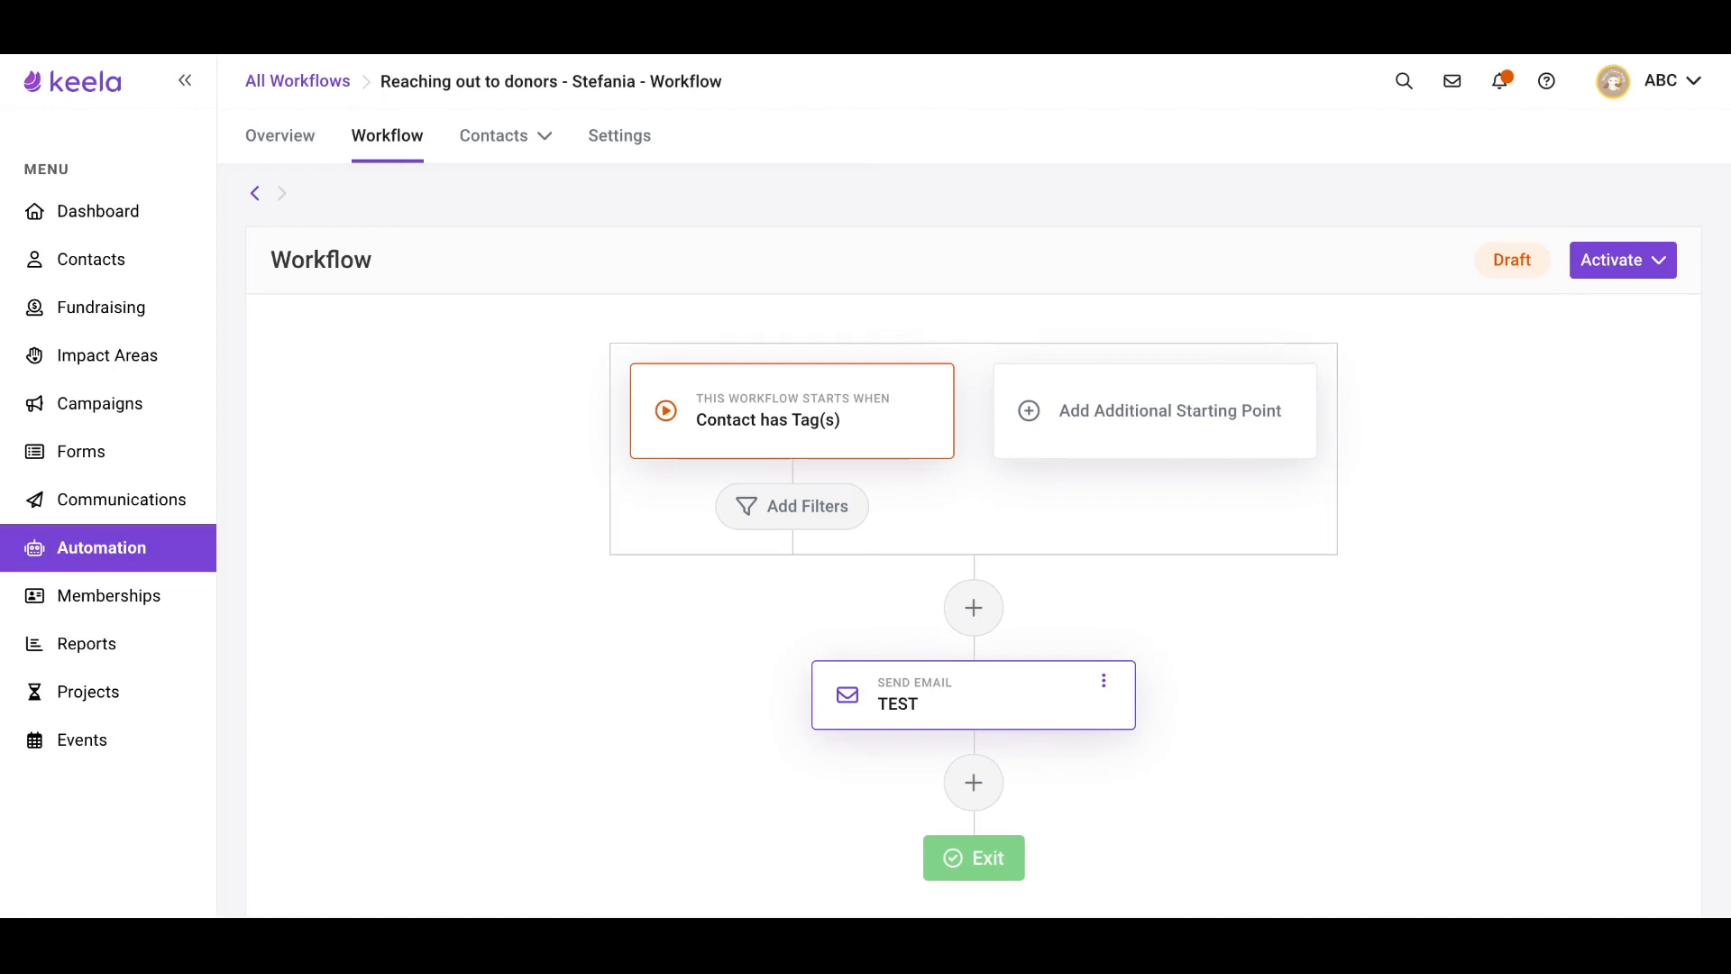
Return to the list of automation workflows and start creating a new workflow without a template.
{"action": "left_click", "coordinate": [135, 552]}
{"action": "left_click", "coordinate": [1601, 260]}
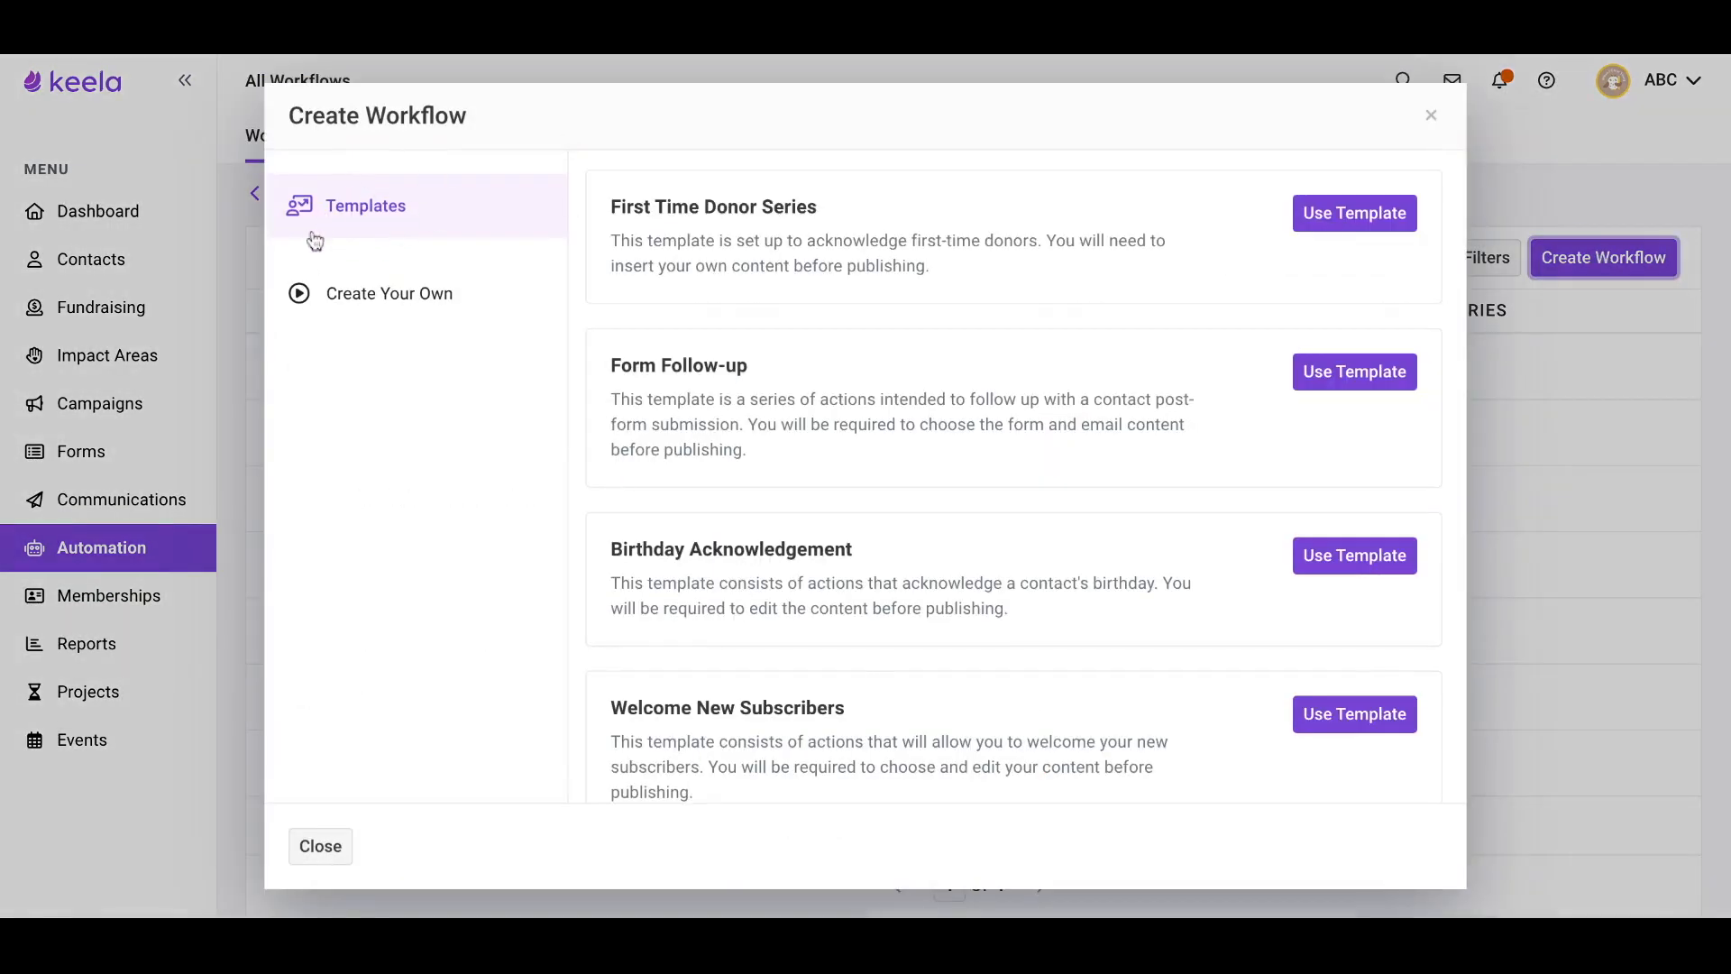
{"action": "left_click", "coordinate": [361, 293]}
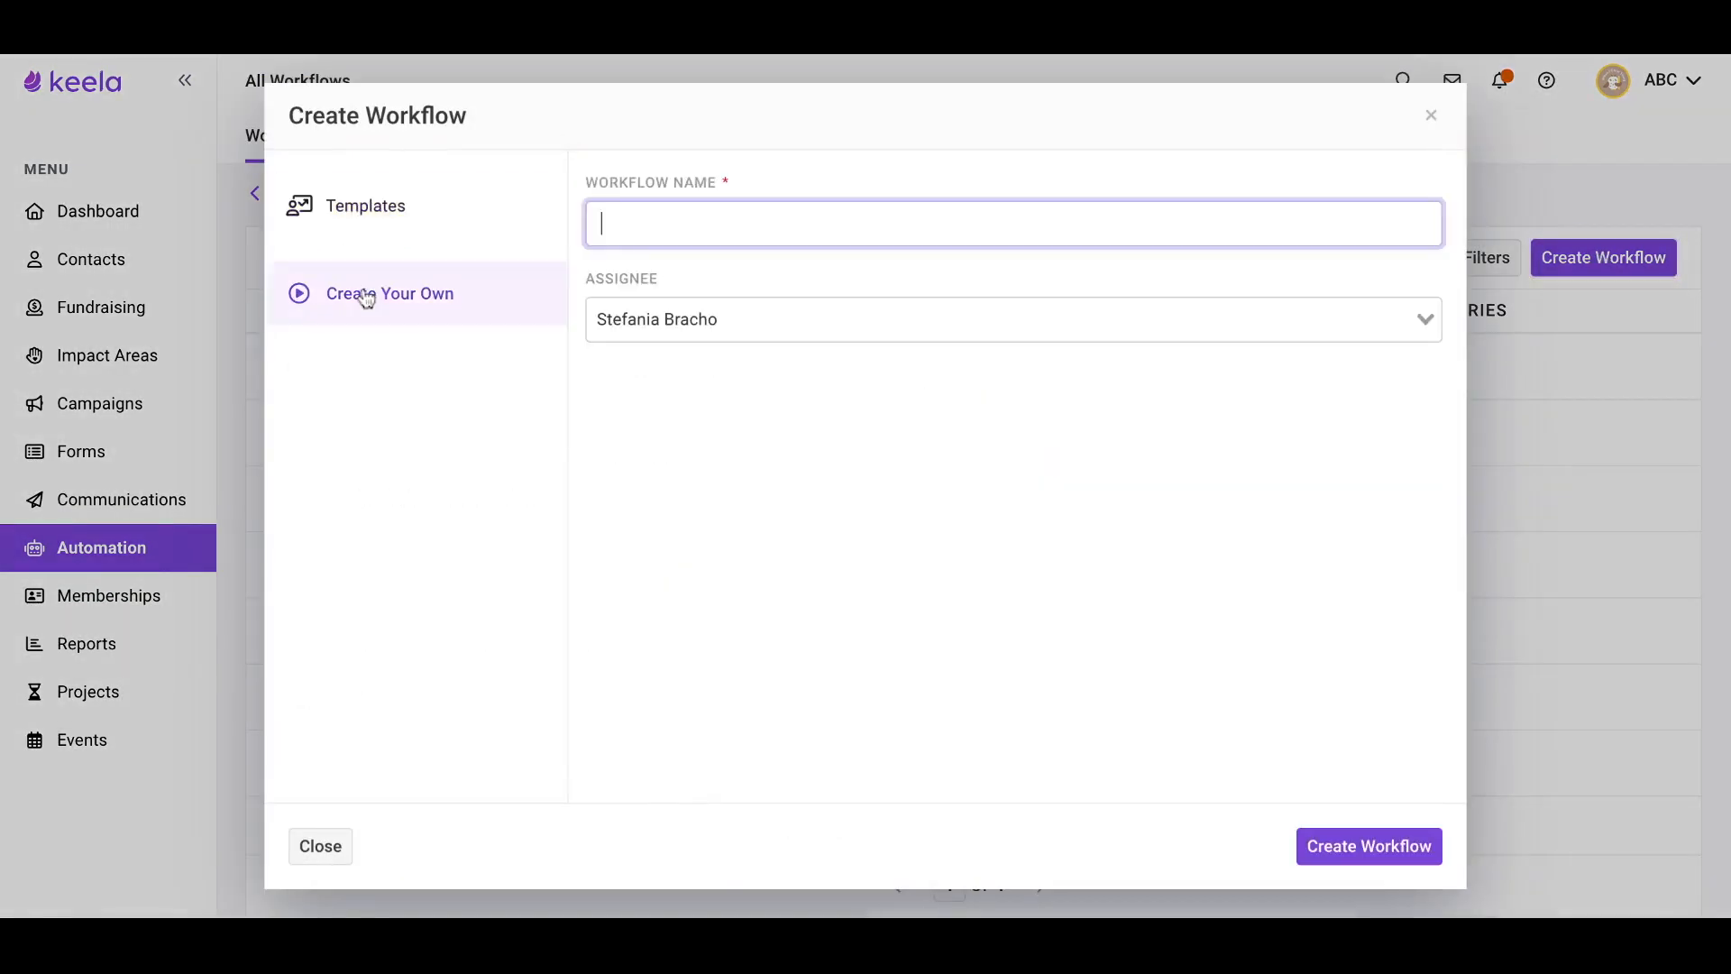
Review the available workflow templates and their descriptions, from First Time Donor Series through Donation Milestones.
{"action": "left_click", "coordinate": [402, 226]}
{"action": "scroll", "coordinate": [722, 228], "scroll_direction": "down", "scroll_amount": 1}
{"action": "scroll", "coordinate": [722, 232], "scroll_direction": "up", "scroll_amount": 1}
{"action": "scroll", "coordinate": [673, 215], "scroll_direction": "down", "scroll_amount": 2}
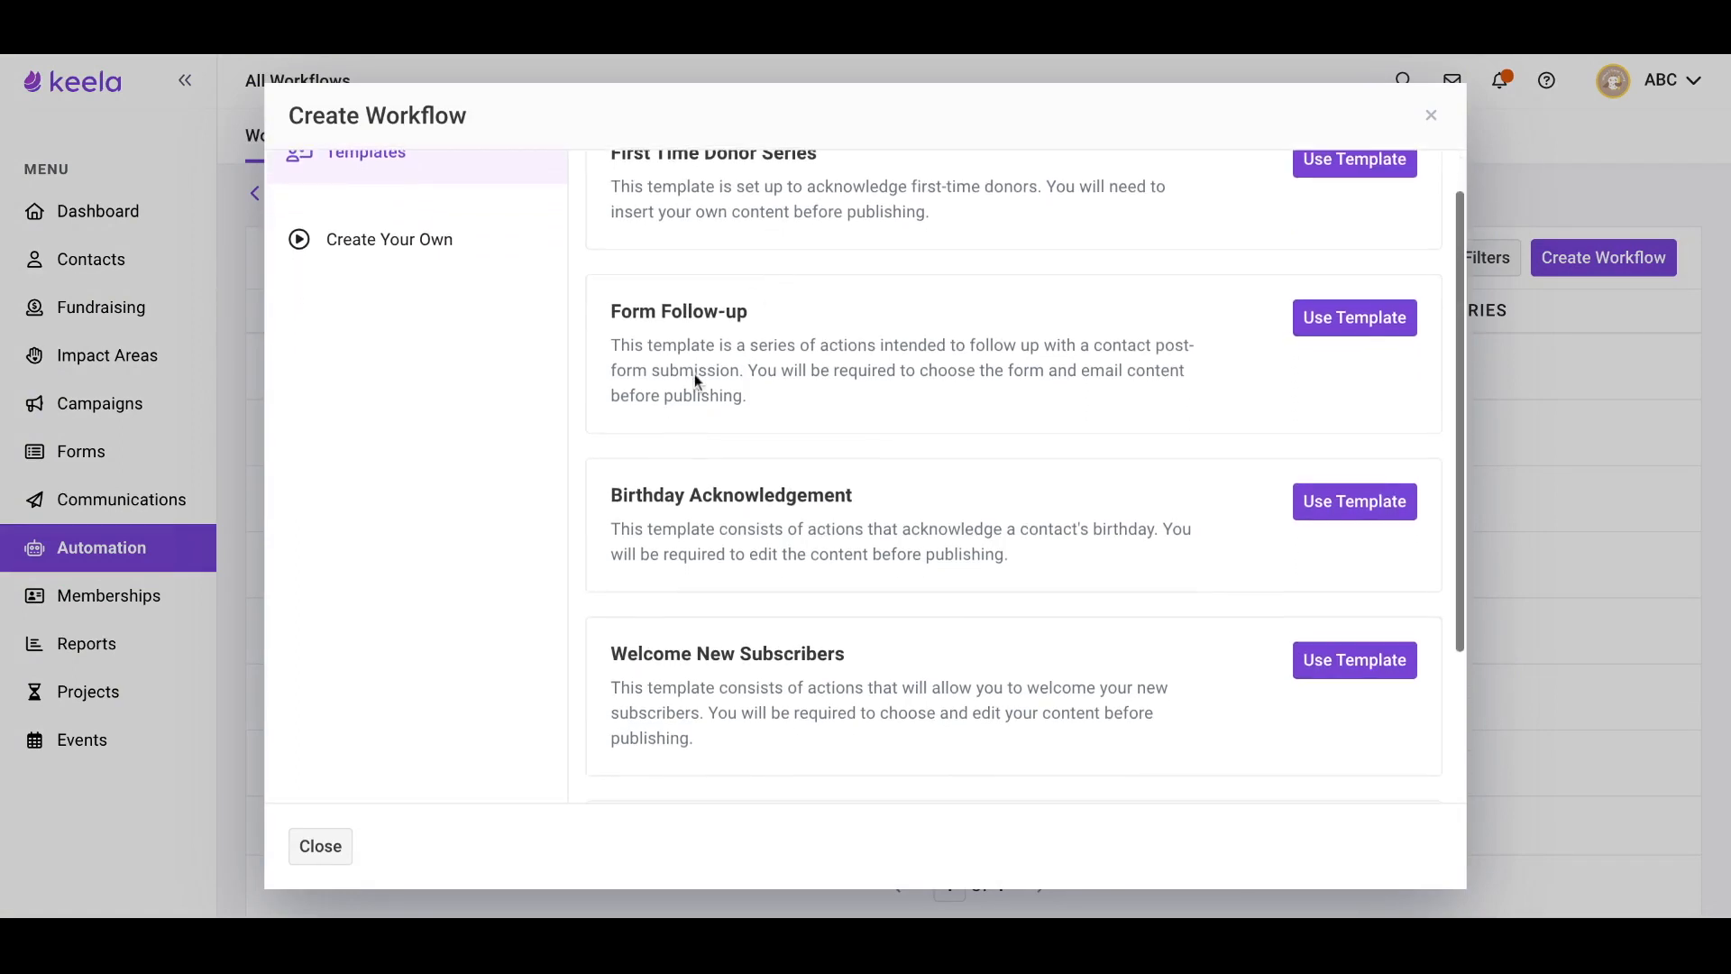
{"action": "scroll", "coordinate": [694, 373], "scroll_direction": "down", "scroll_amount": 1}
{"action": "scroll", "coordinate": [683, 510], "scroll_direction": "down", "scroll_amount": 2}
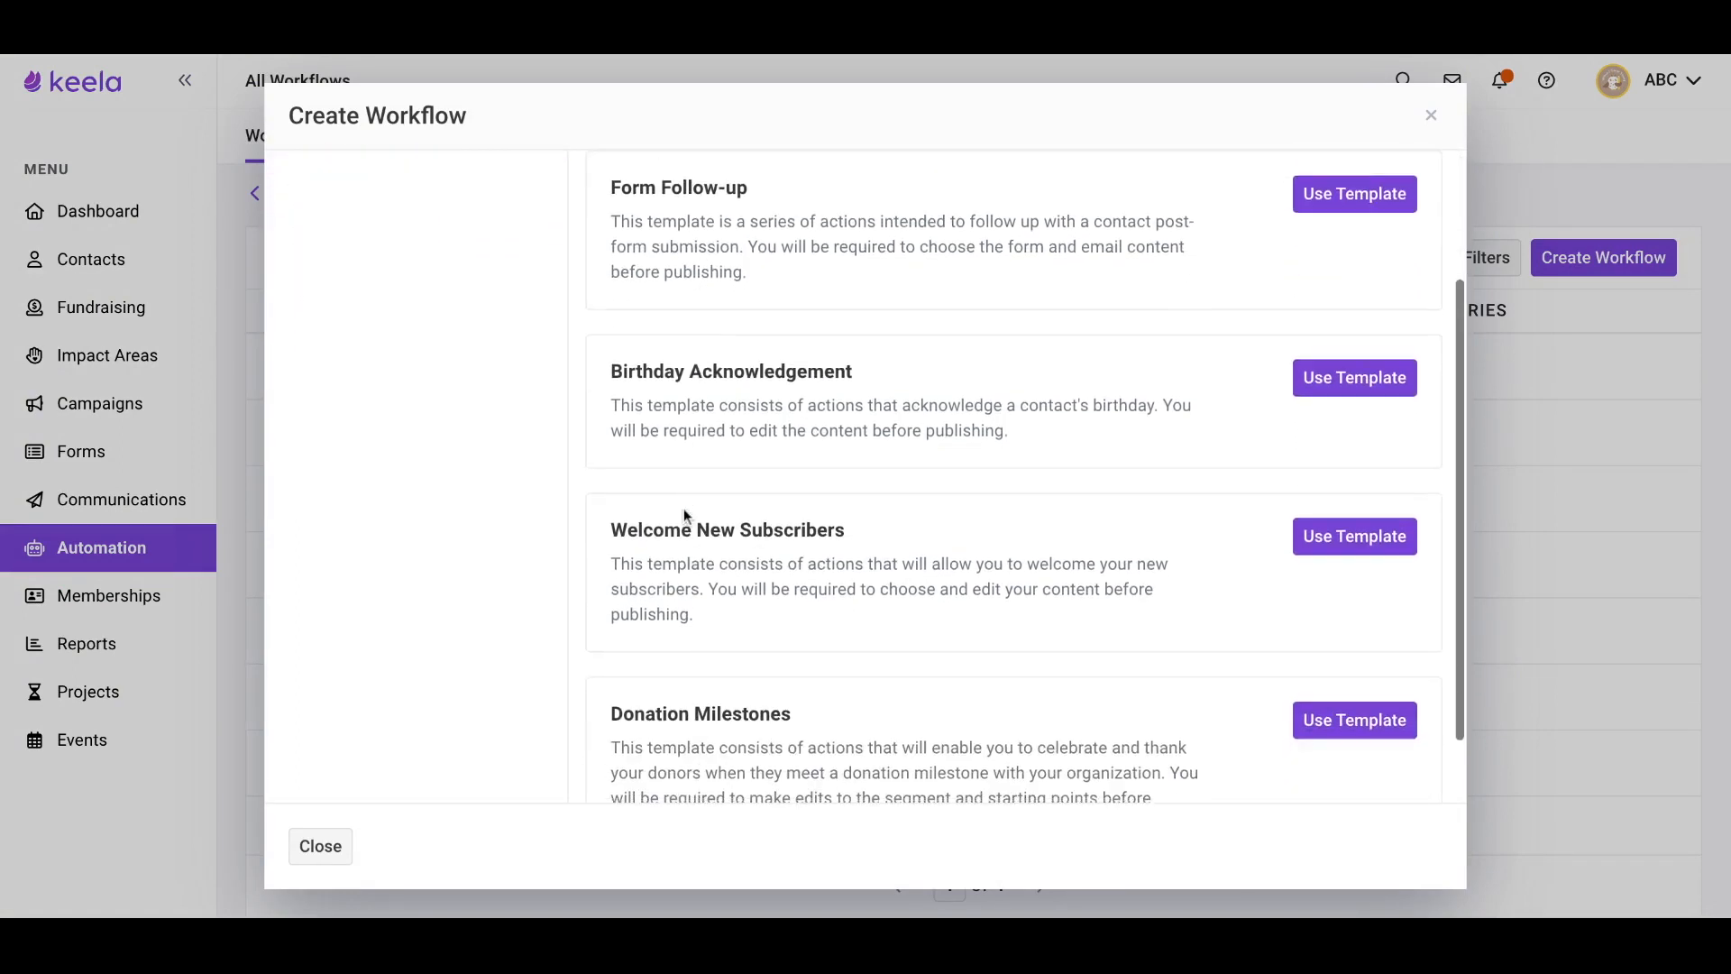
{"action": "scroll", "coordinate": [672, 604], "scroll_direction": "down", "scroll_amount": 2}
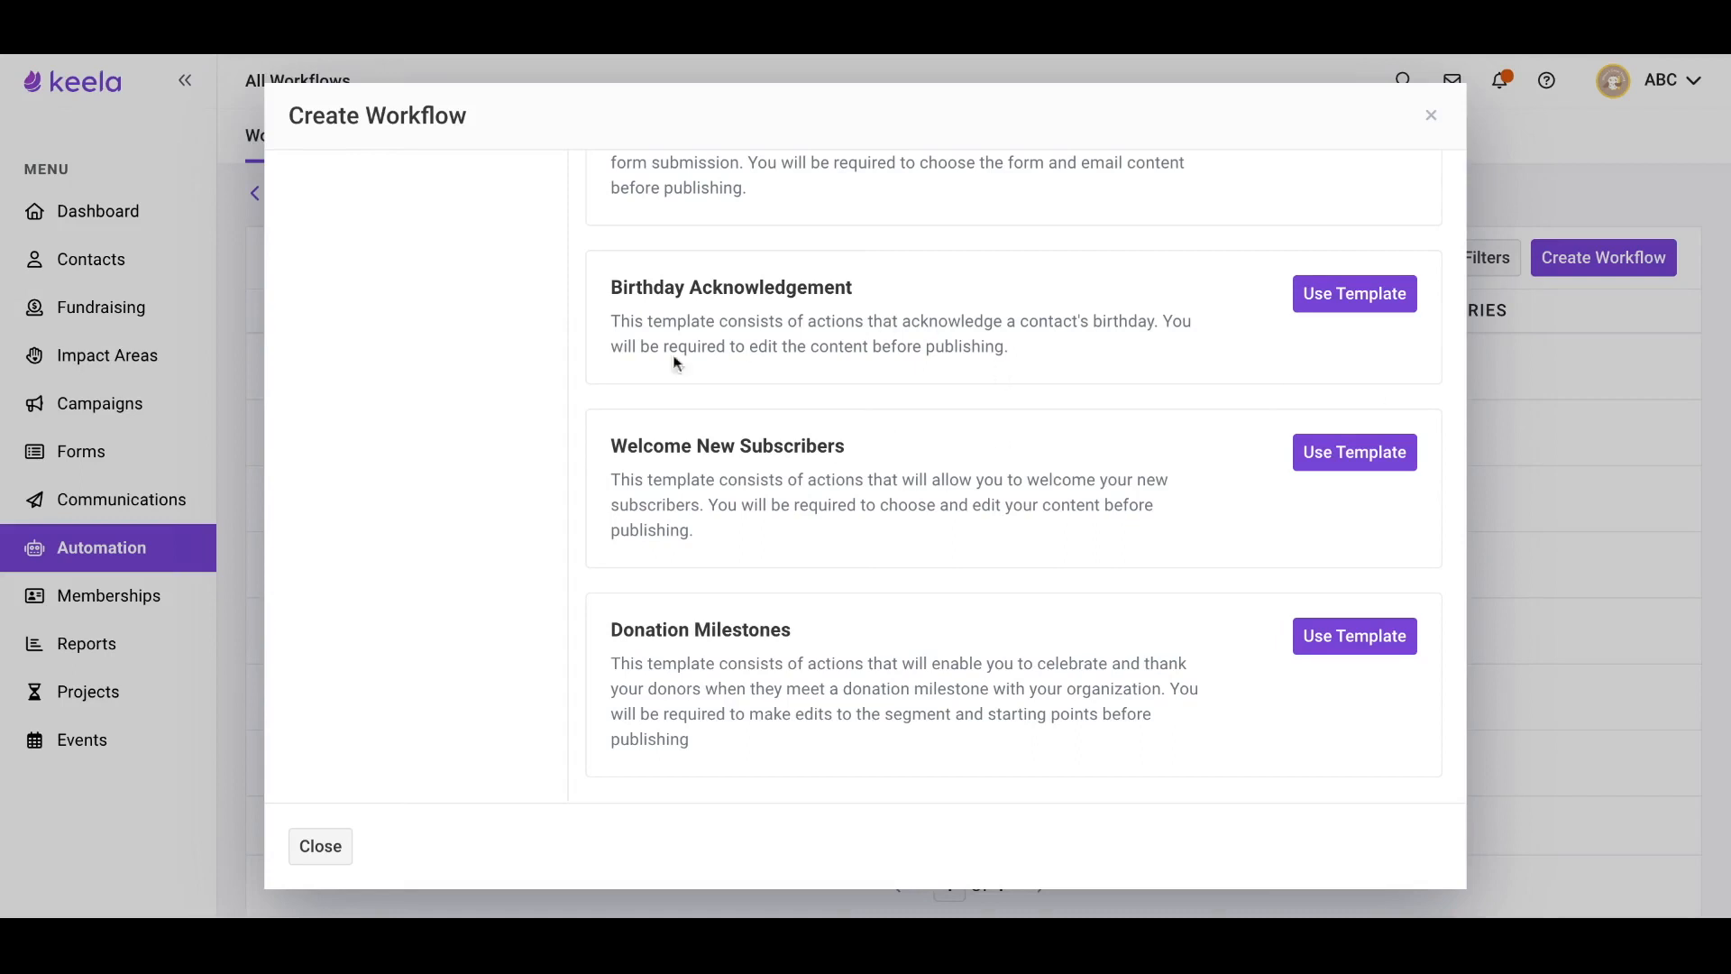
{"action": "mouse_move", "coordinate": [605, 303]}
{"action": "left_mouse_down"}
{"action": "mouse_move", "coordinate": [972, 347]}
{"action": "mouse_move", "coordinate": [689, 322]}
{"action": "mouse_move", "coordinate": [610, 281]}
{"action": "left_mouse_up"}
{"action": "left_click", "coordinate": [1035, 353]}
{"action": "left_click", "coordinate": [803, 261]}
Create a custom workflow named "Birthday Testing Workflow", keeping the default assignee.
{"action": "left_click", "coordinate": [386, 316]}
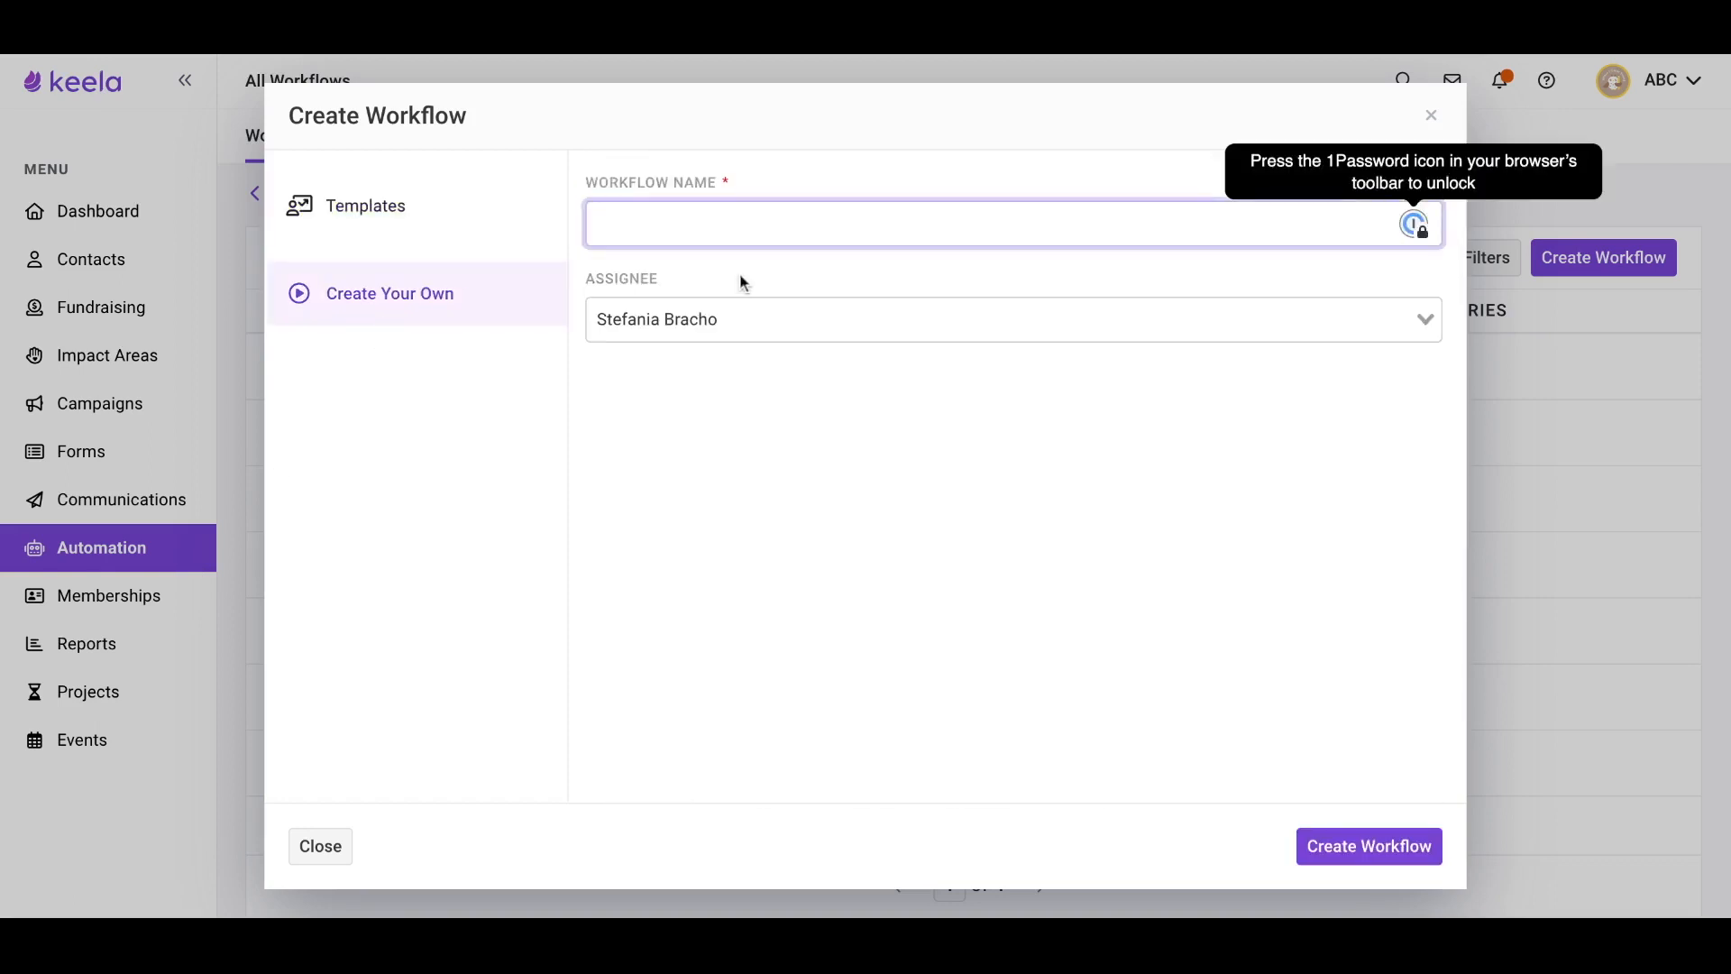
{"action": "type", "text": "Birthday "}
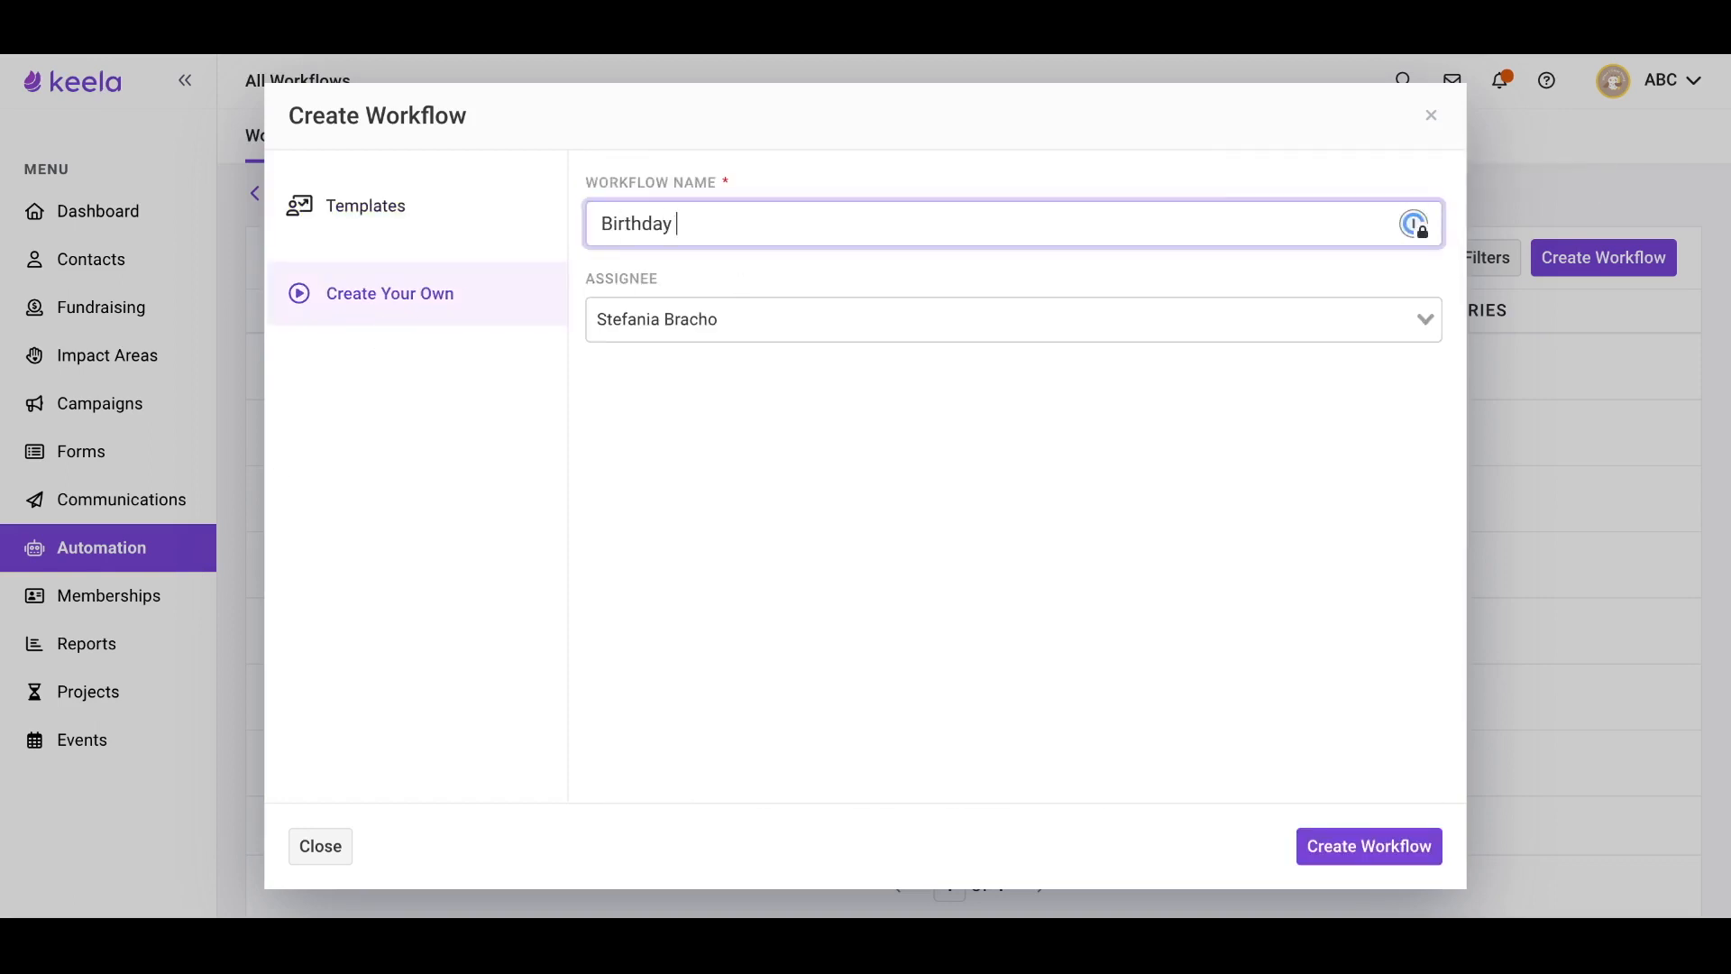
{"action": "type", "text": "Testing Workflow"}
{"action": "left_click", "coordinate": [1339, 856]}
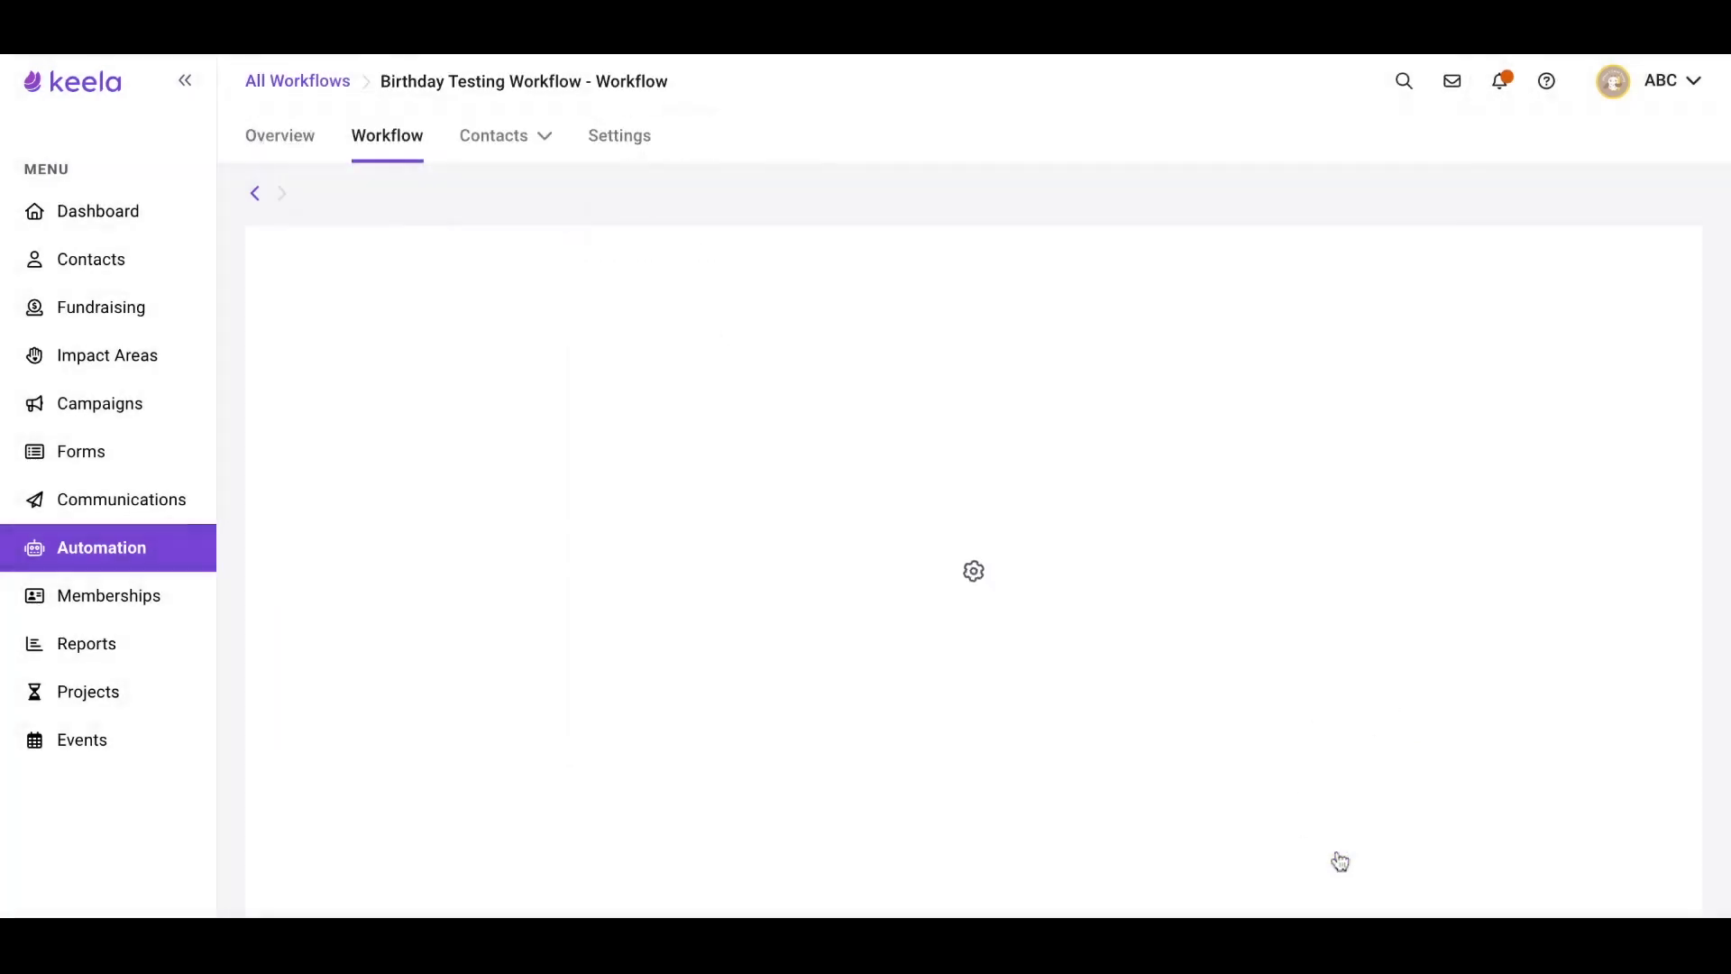
Add a Contact's Birthday starting point to the workflow, trying both the Birthdate and Time before birthday options.
{"action": "left_click", "coordinate": [924, 855]}
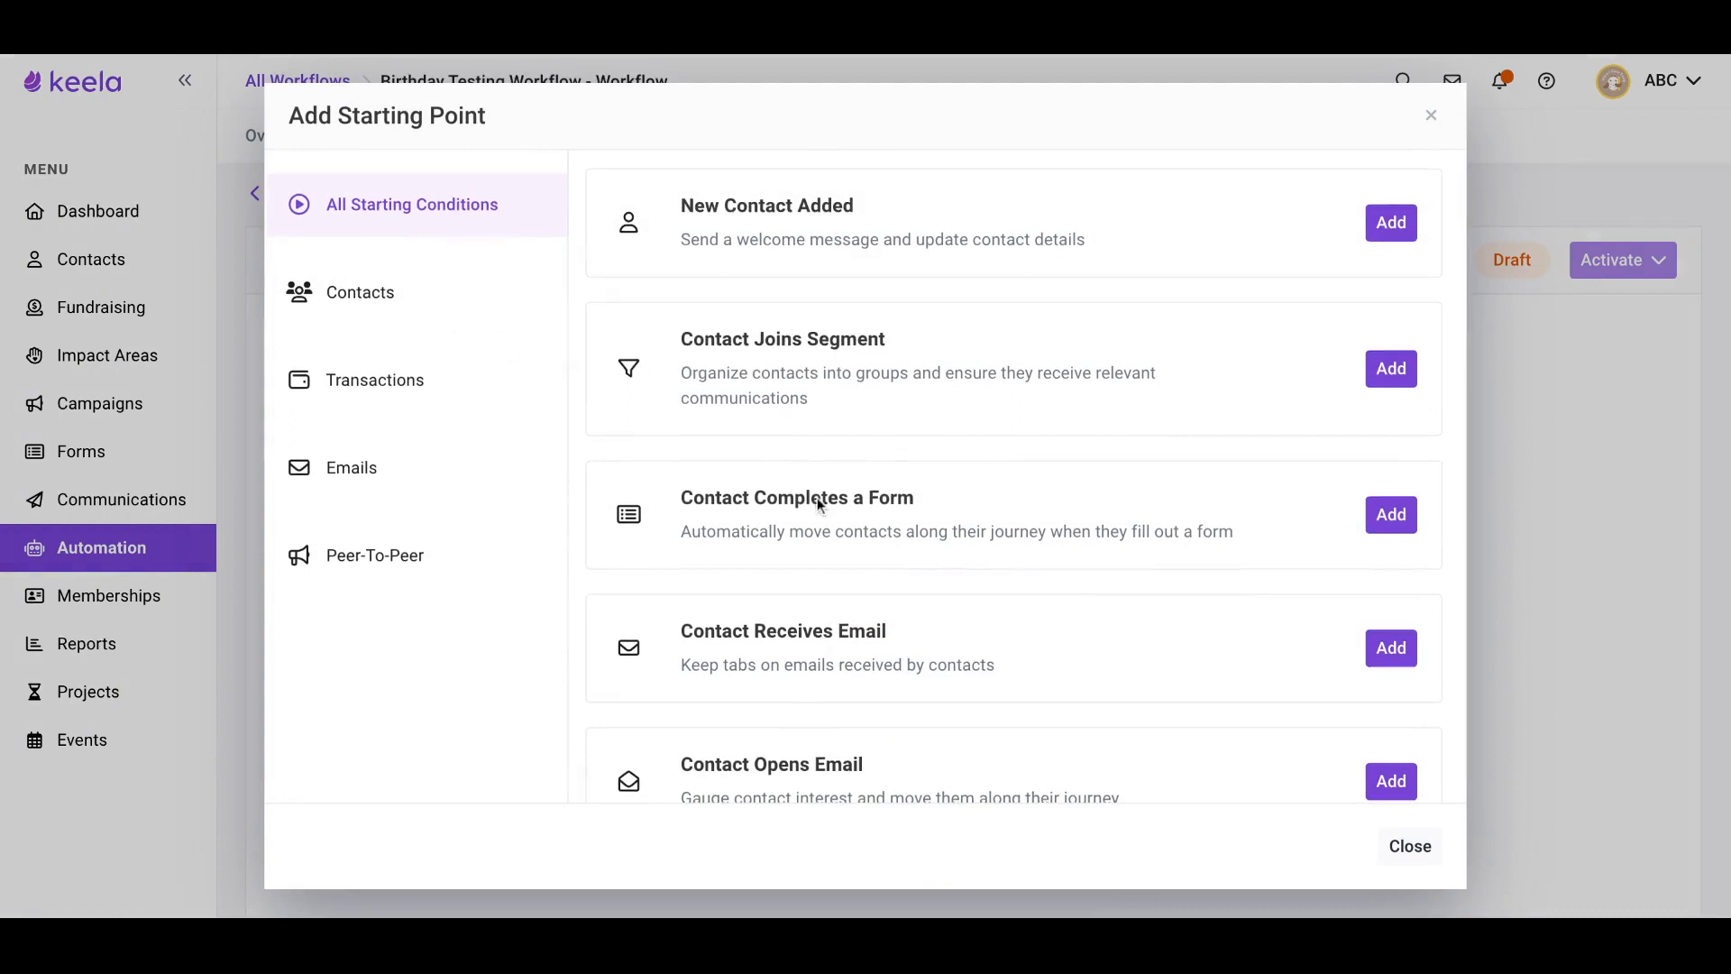
{"action": "scroll", "coordinate": [821, 505], "scroll_direction": "down", "scroll_amount": 5}
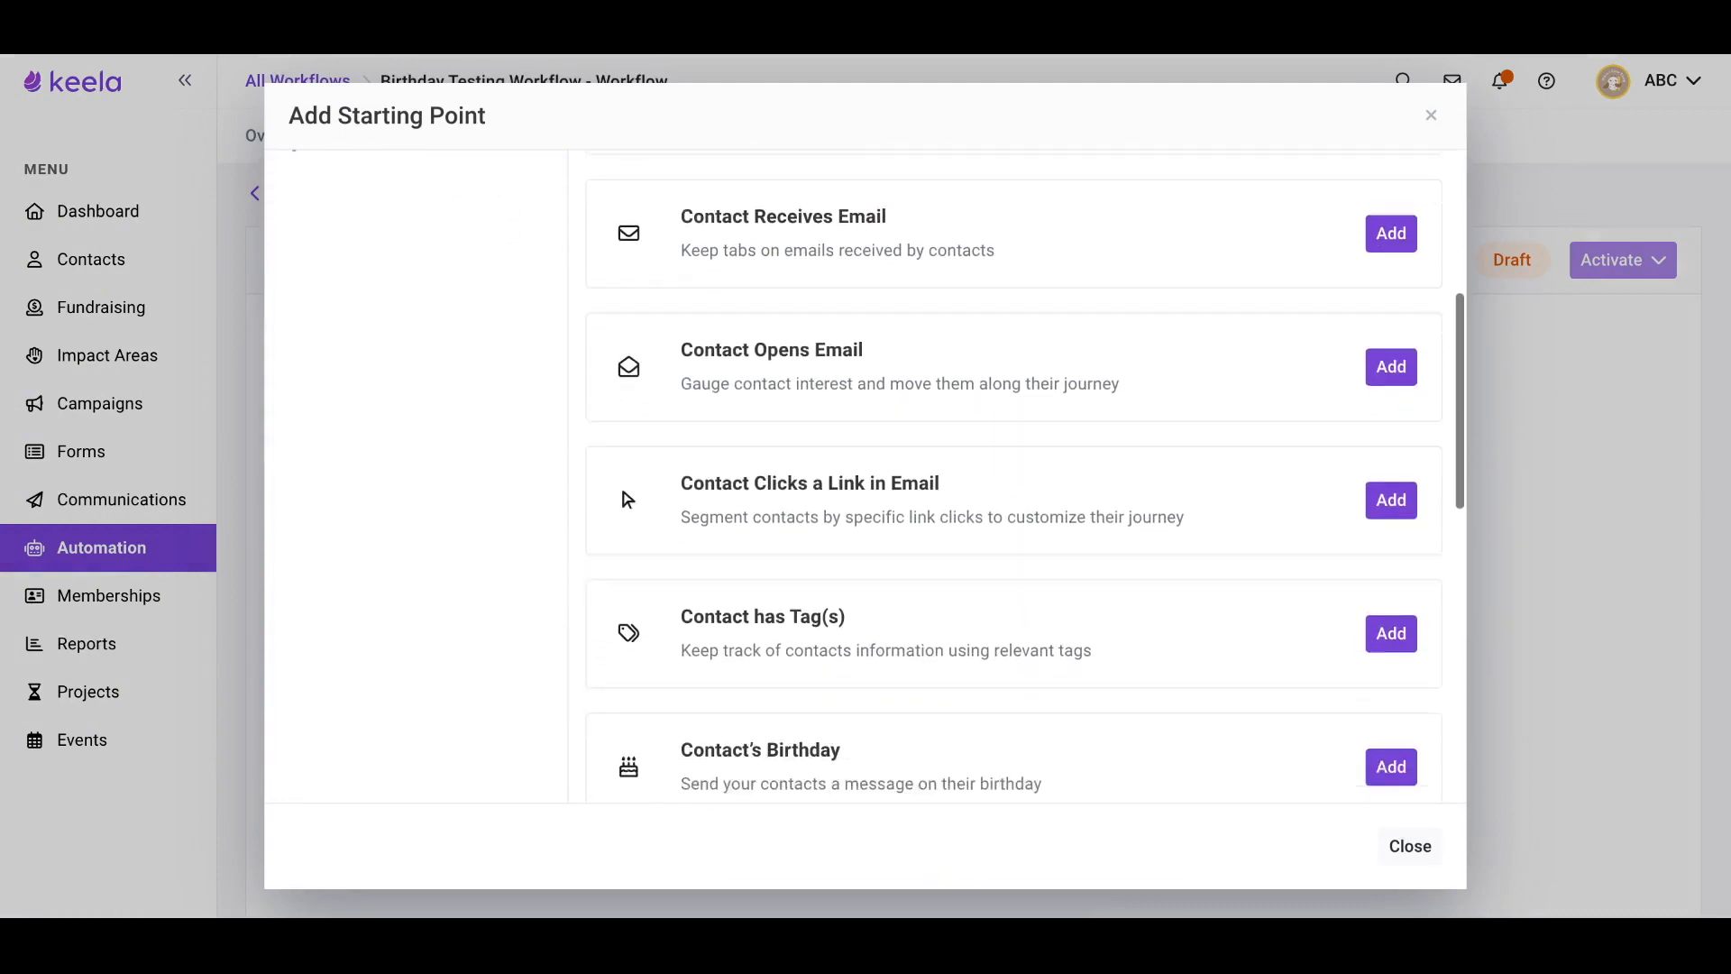
{"action": "scroll", "coordinate": [1377, 611], "scroll_direction": "down", "scroll_amount": 2}
{"action": "left_click", "coordinate": [1377, 611]}
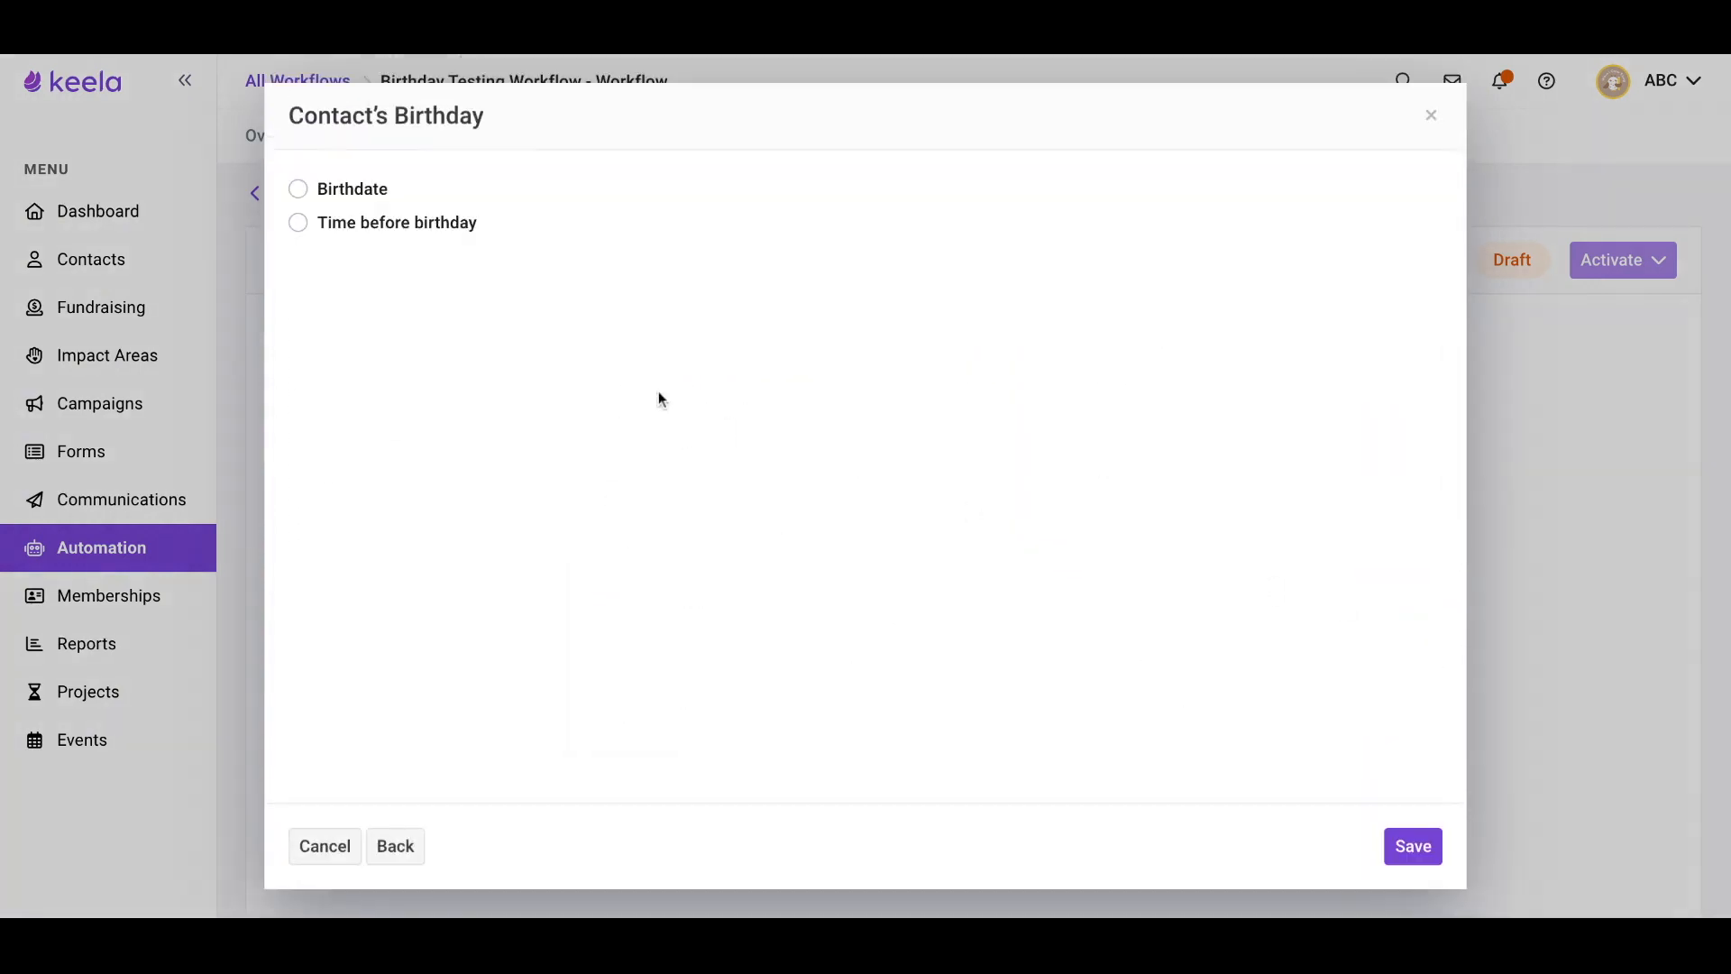
{"action": "left_click", "coordinate": [299, 192]}
{"action": "left_click", "coordinate": [298, 223]}
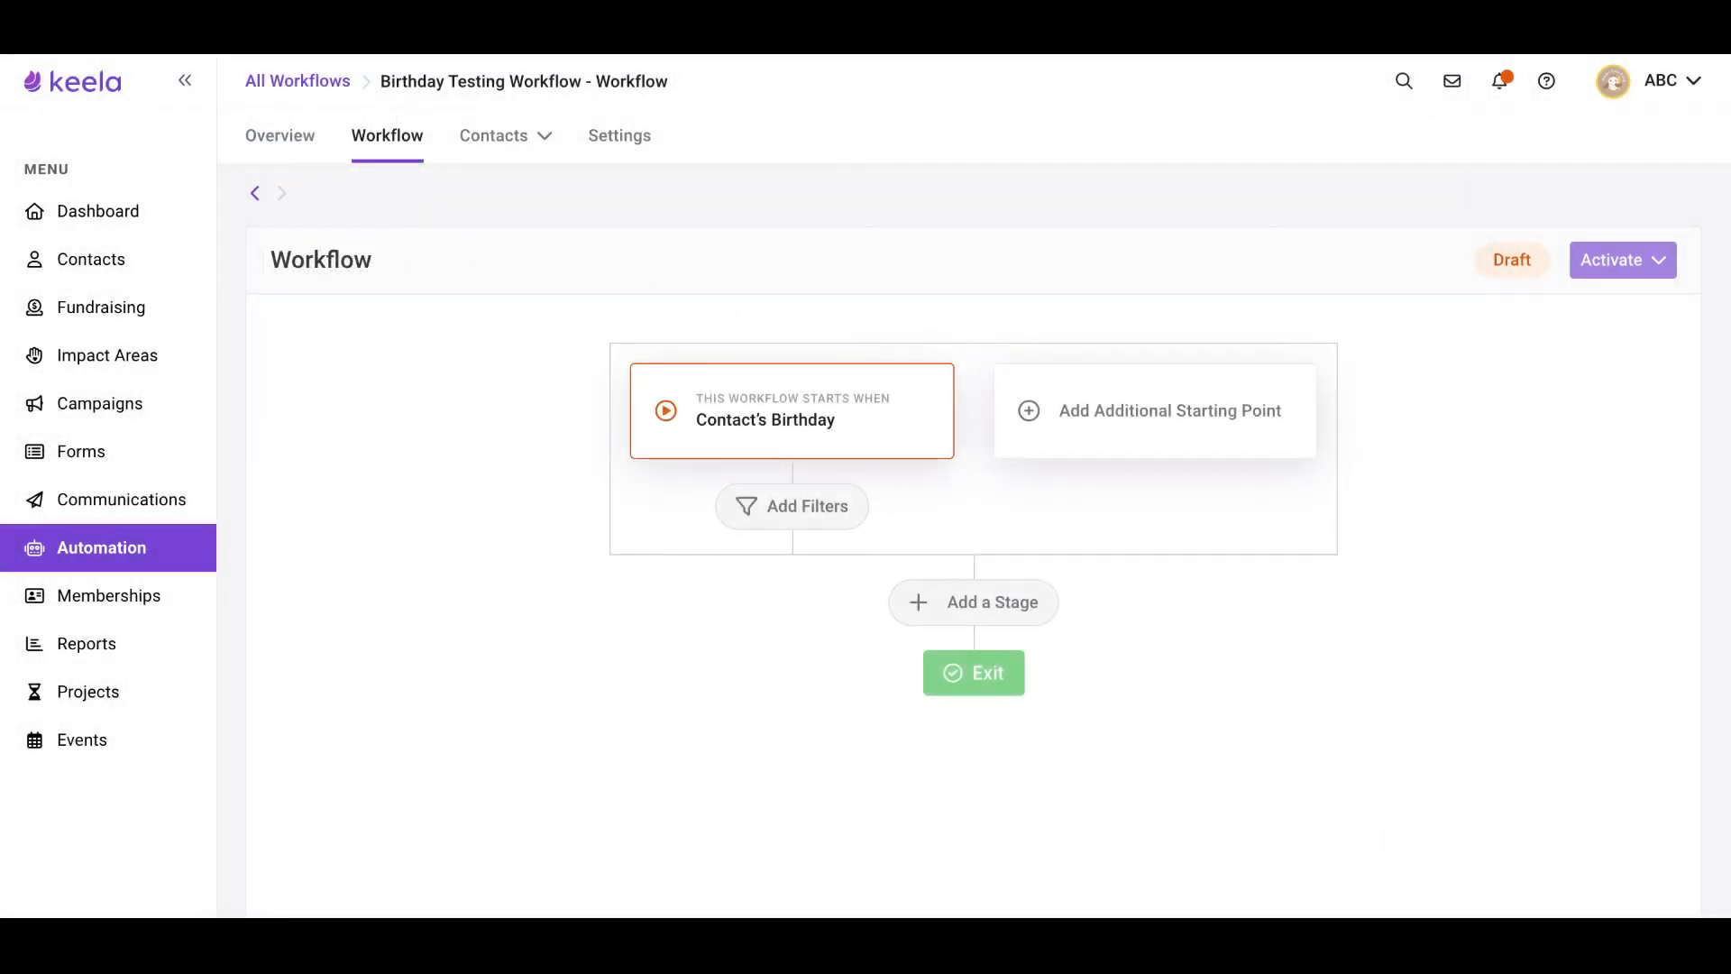
Examine the Peer-To-Peer and Contacts conditions offered for an additional starting point without adding one.
{"action": "left_click", "coordinate": [1087, 416]}
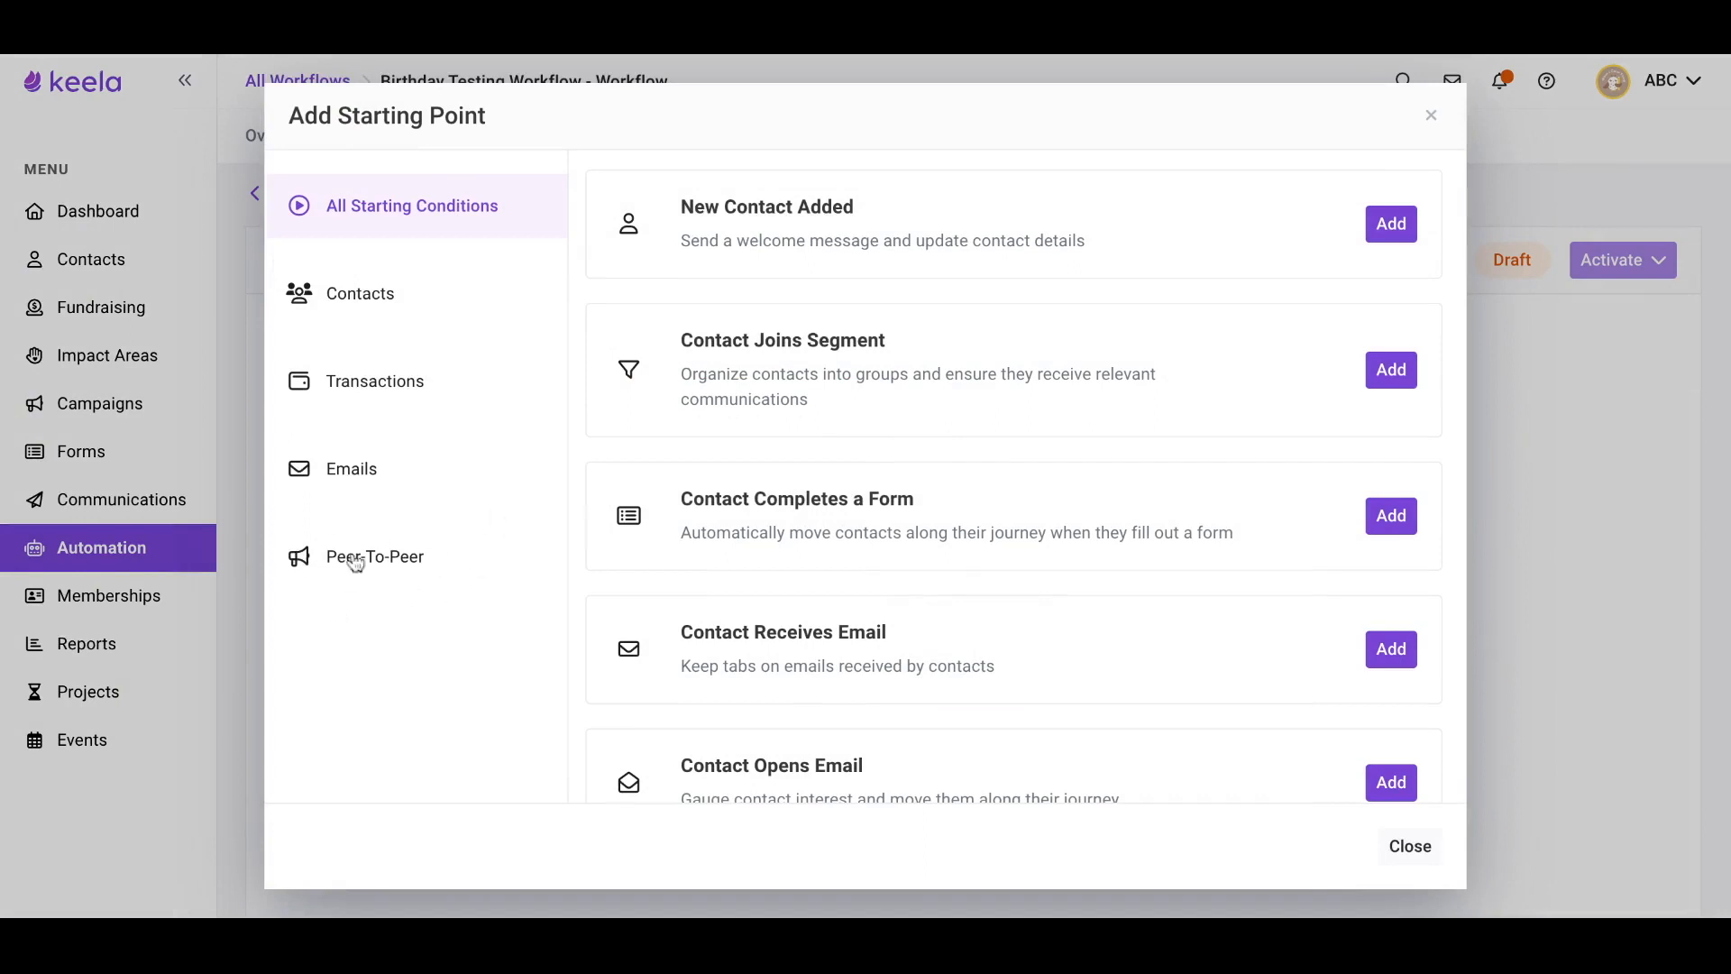
{"action": "left_click", "coordinate": [368, 569]}
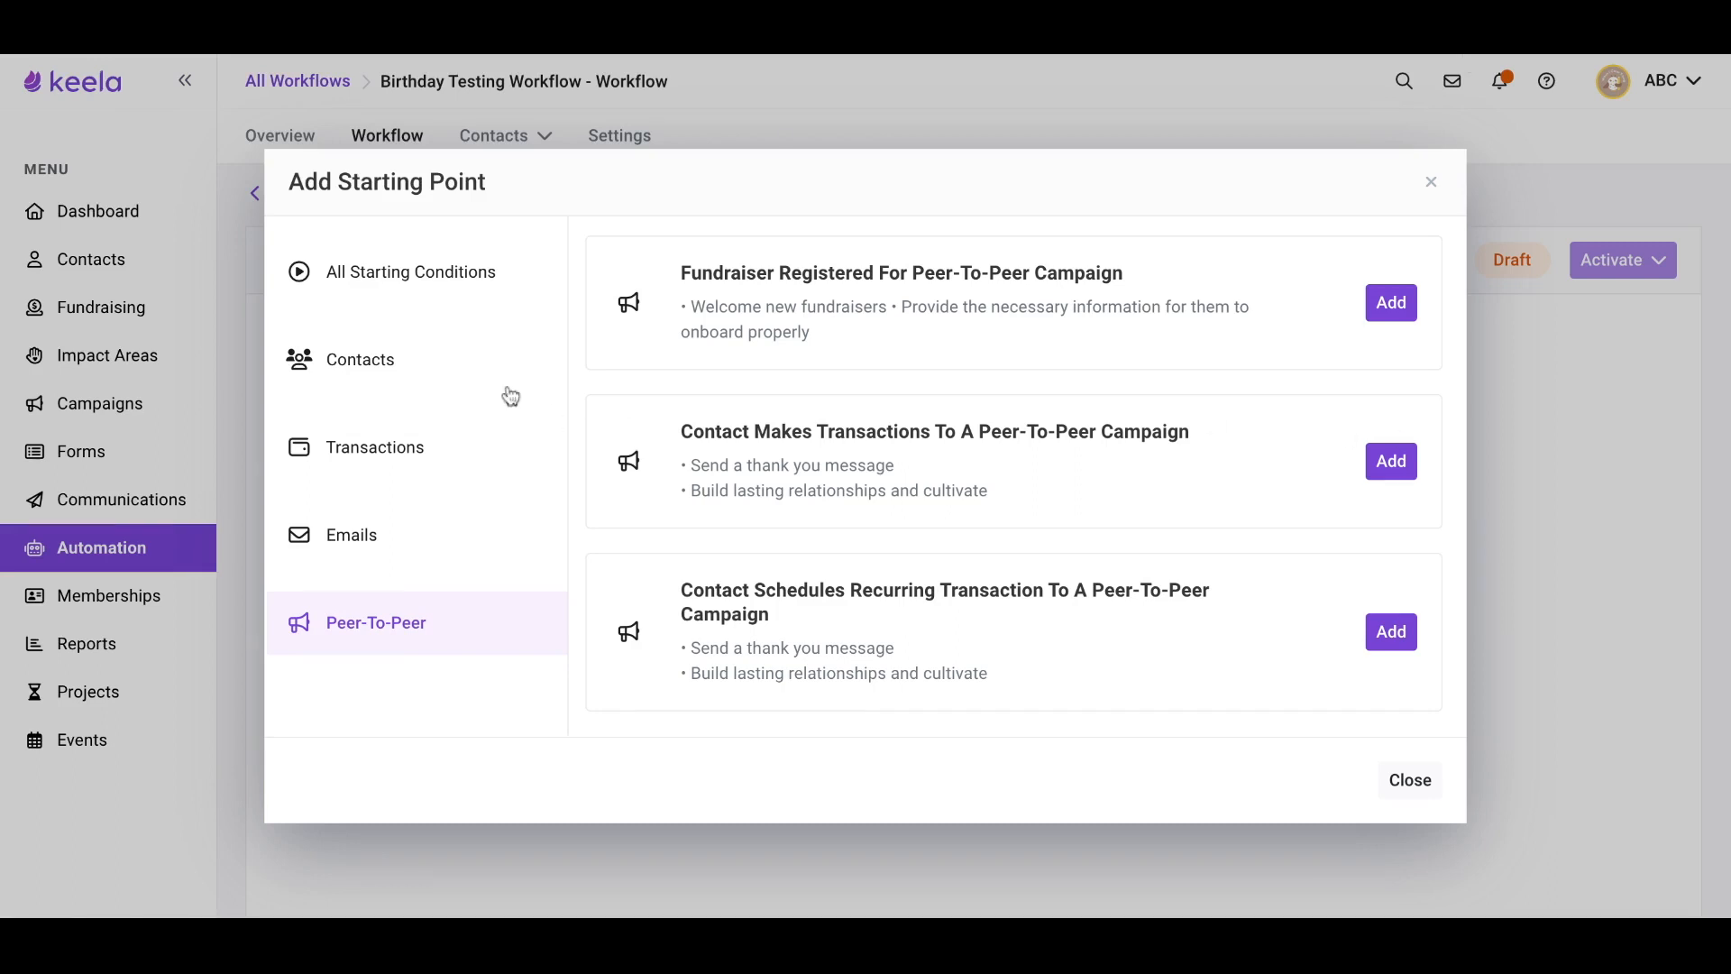
{"action": "left_click", "coordinate": [336, 359]}
{"action": "scroll", "coordinate": [885, 471], "scroll_direction": "down", "scroll_amount": 1}
{"action": "left_click_drag", "start_coordinate": [678, 600], "coordinate": [1096, 630]}
{"action": "left_click", "coordinate": [1102, 624]}
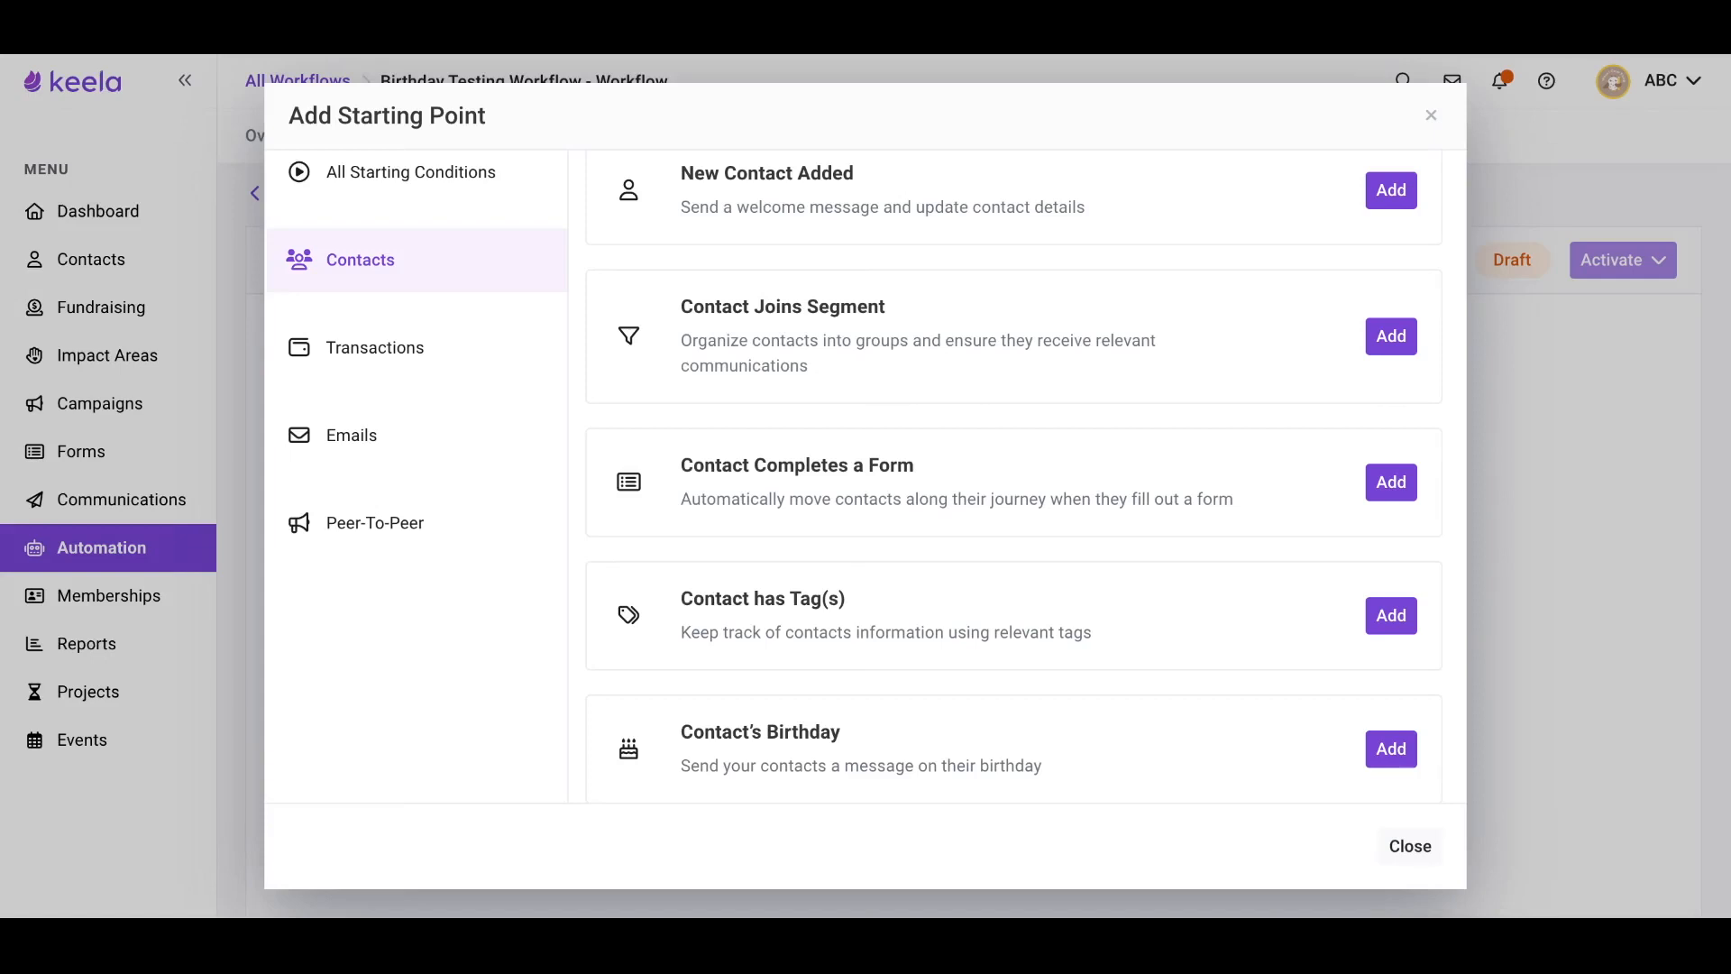
{"action": "left_click", "coordinate": [1431, 117]}
Search the contacts for the test contact by name and open that contact's profile.
{"action": "left_click", "coordinate": [95, 261]}
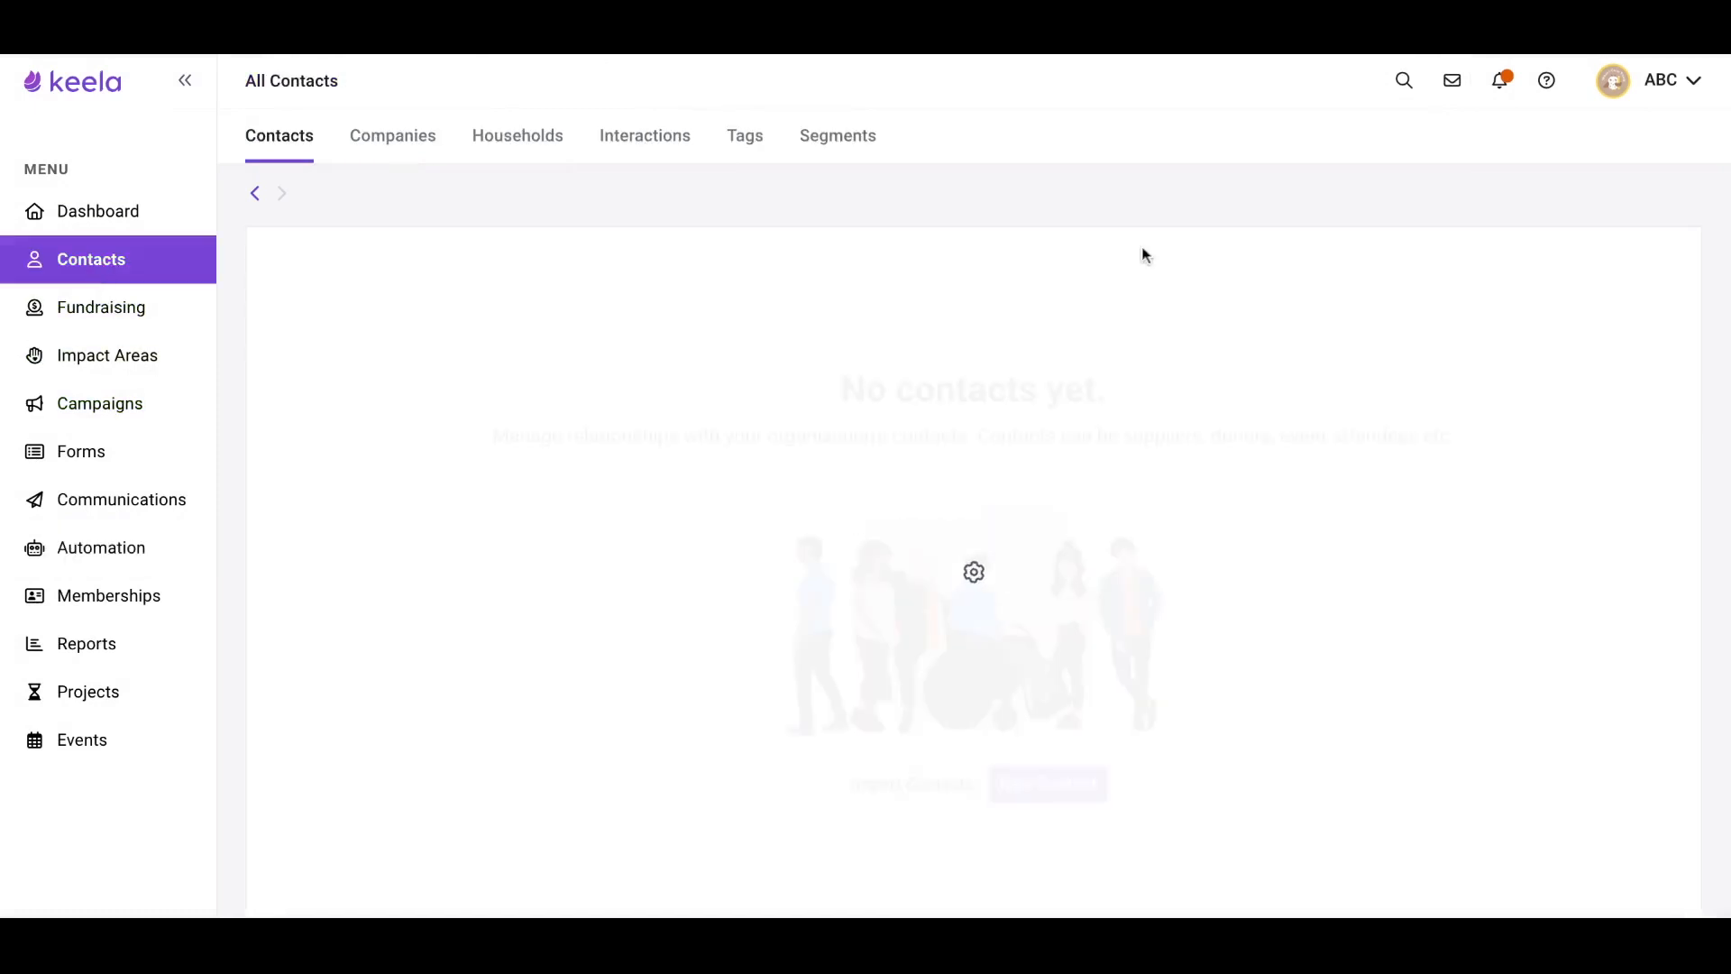
{"action": "left_click", "coordinate": [1081, 258]}
{"action": "type", "text": "laura test"}
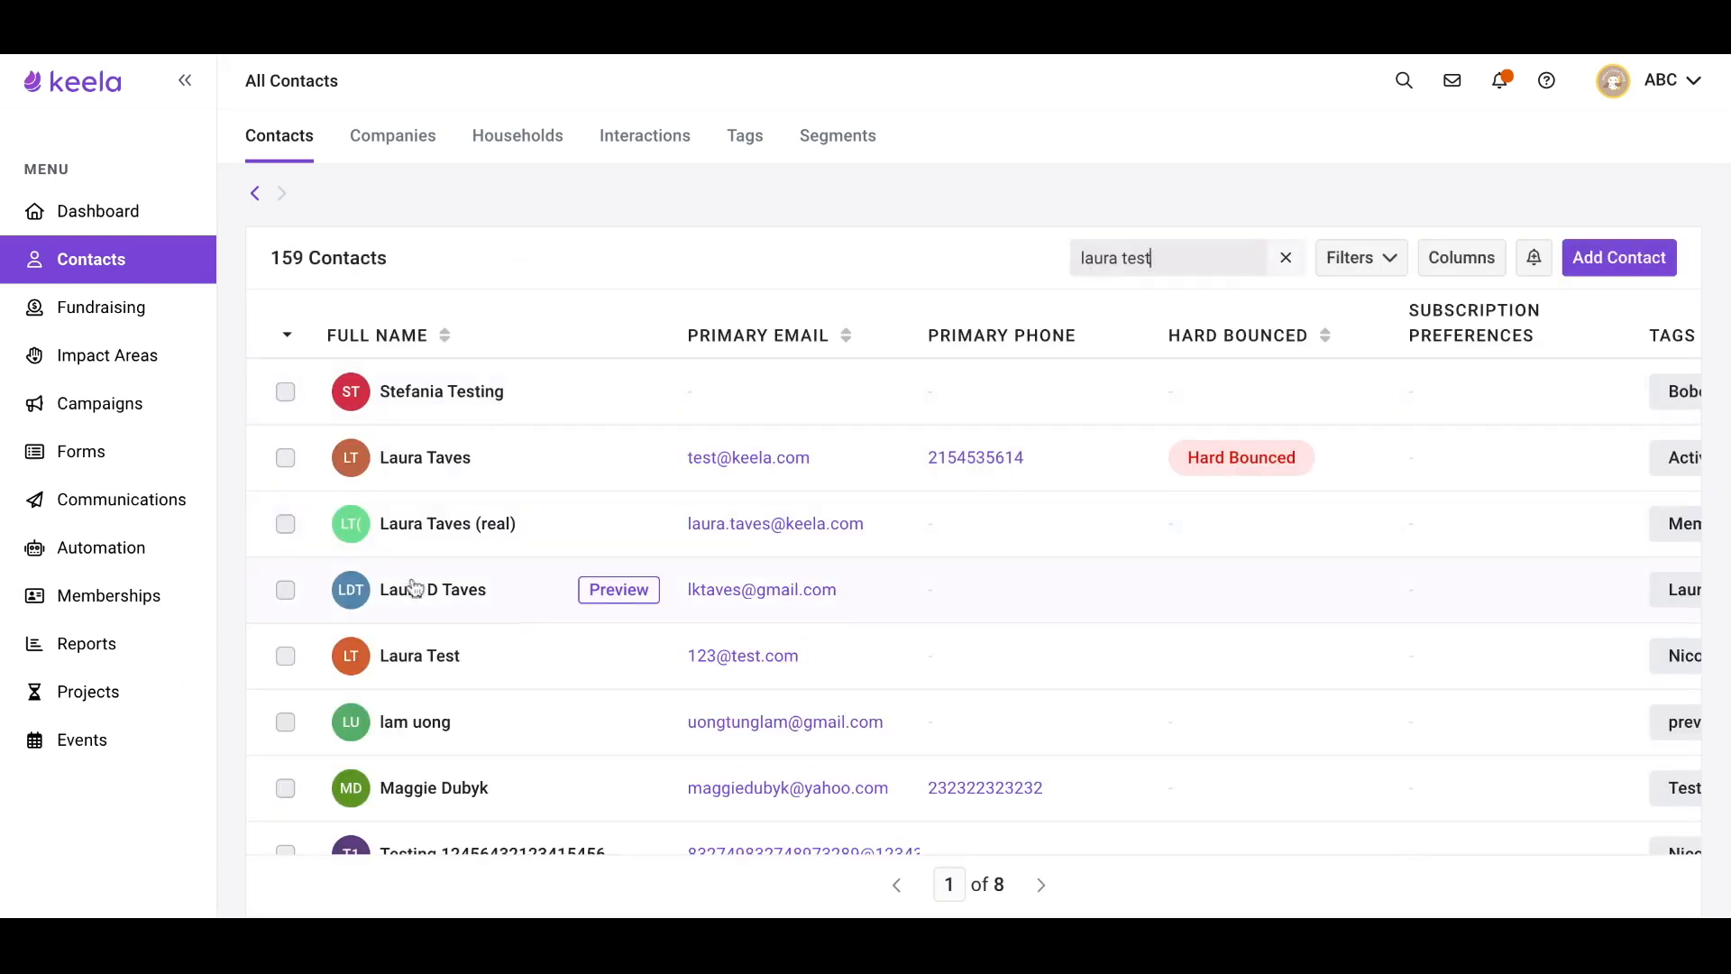
{"action": "left_click", "coordinate": [419, 655]}
Examine the automation workflows in the Admin section of the contact's profile and open the third one listed.
{"action": "scroll", "coordinate": [807, 593], "scroll_direction": "down", "scroll_amount": 15}
{"action": "scroll", "coordinate": [806, 587], "scroll_direction": "down", "scroll_amount": 5}
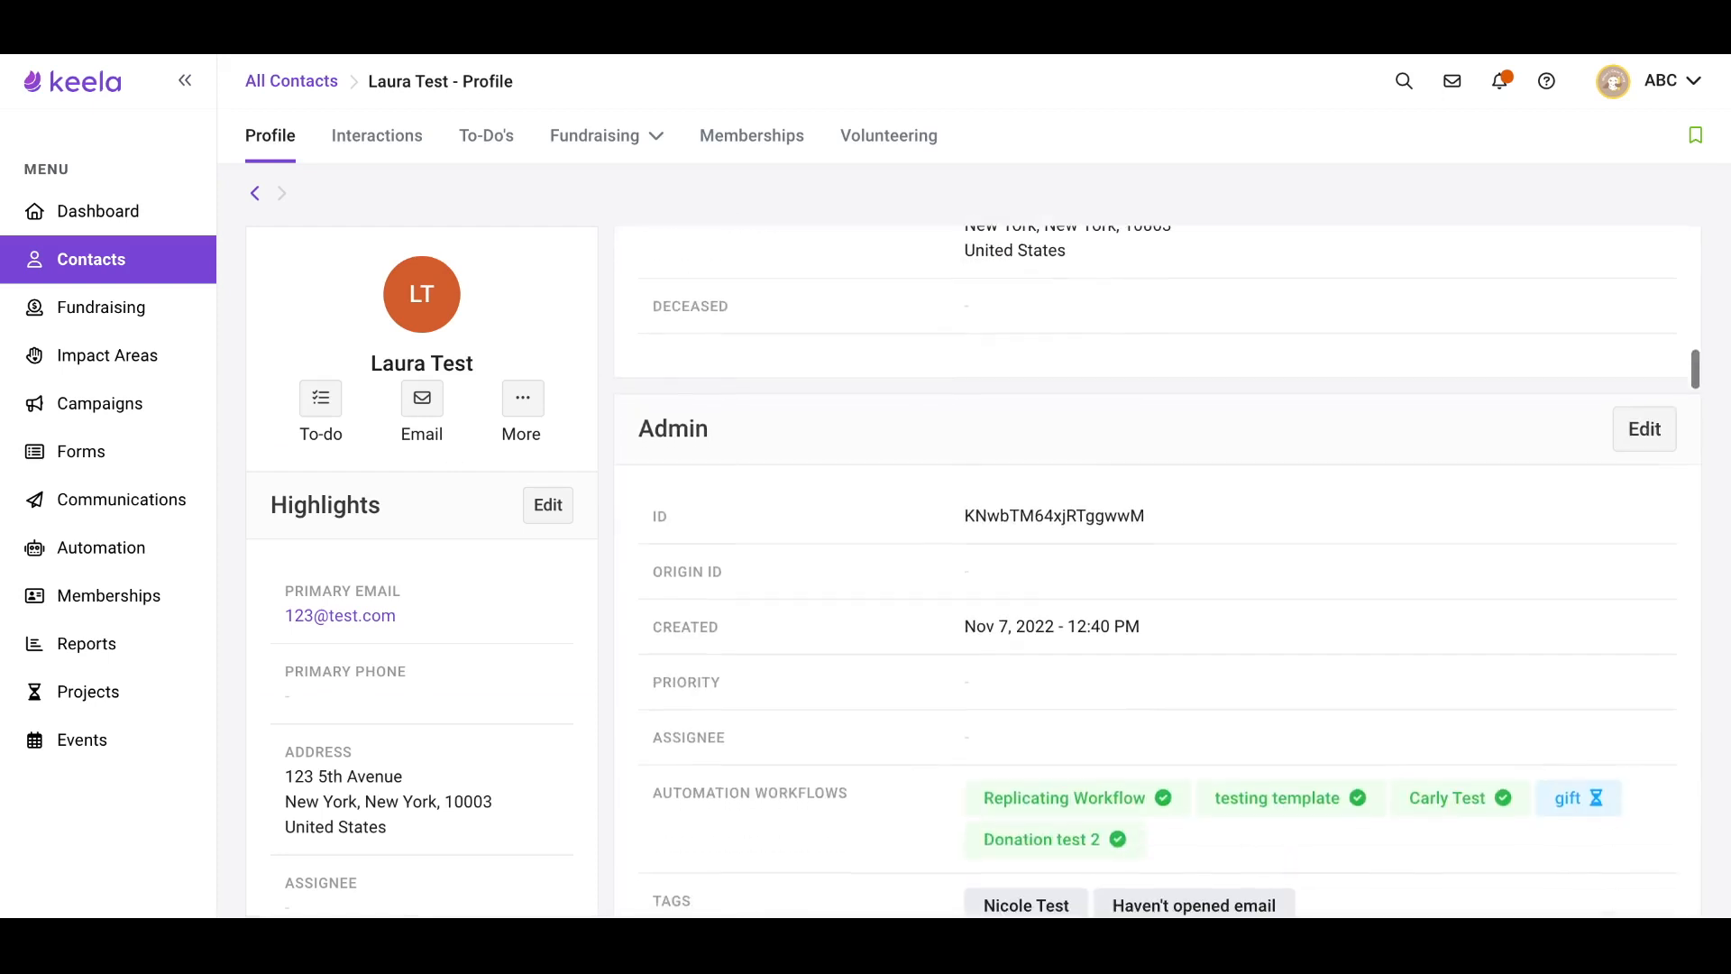
{"action": "left_click_drag", "start_coordinate": [641, 439], "coordinate": [727, 436]}
{"action": "left_click", "coordinate": [727, 436]}
{"action": "scroll", "coordinate": [727, 436], "scroll_direction": "down", "scroll_amount": 3}
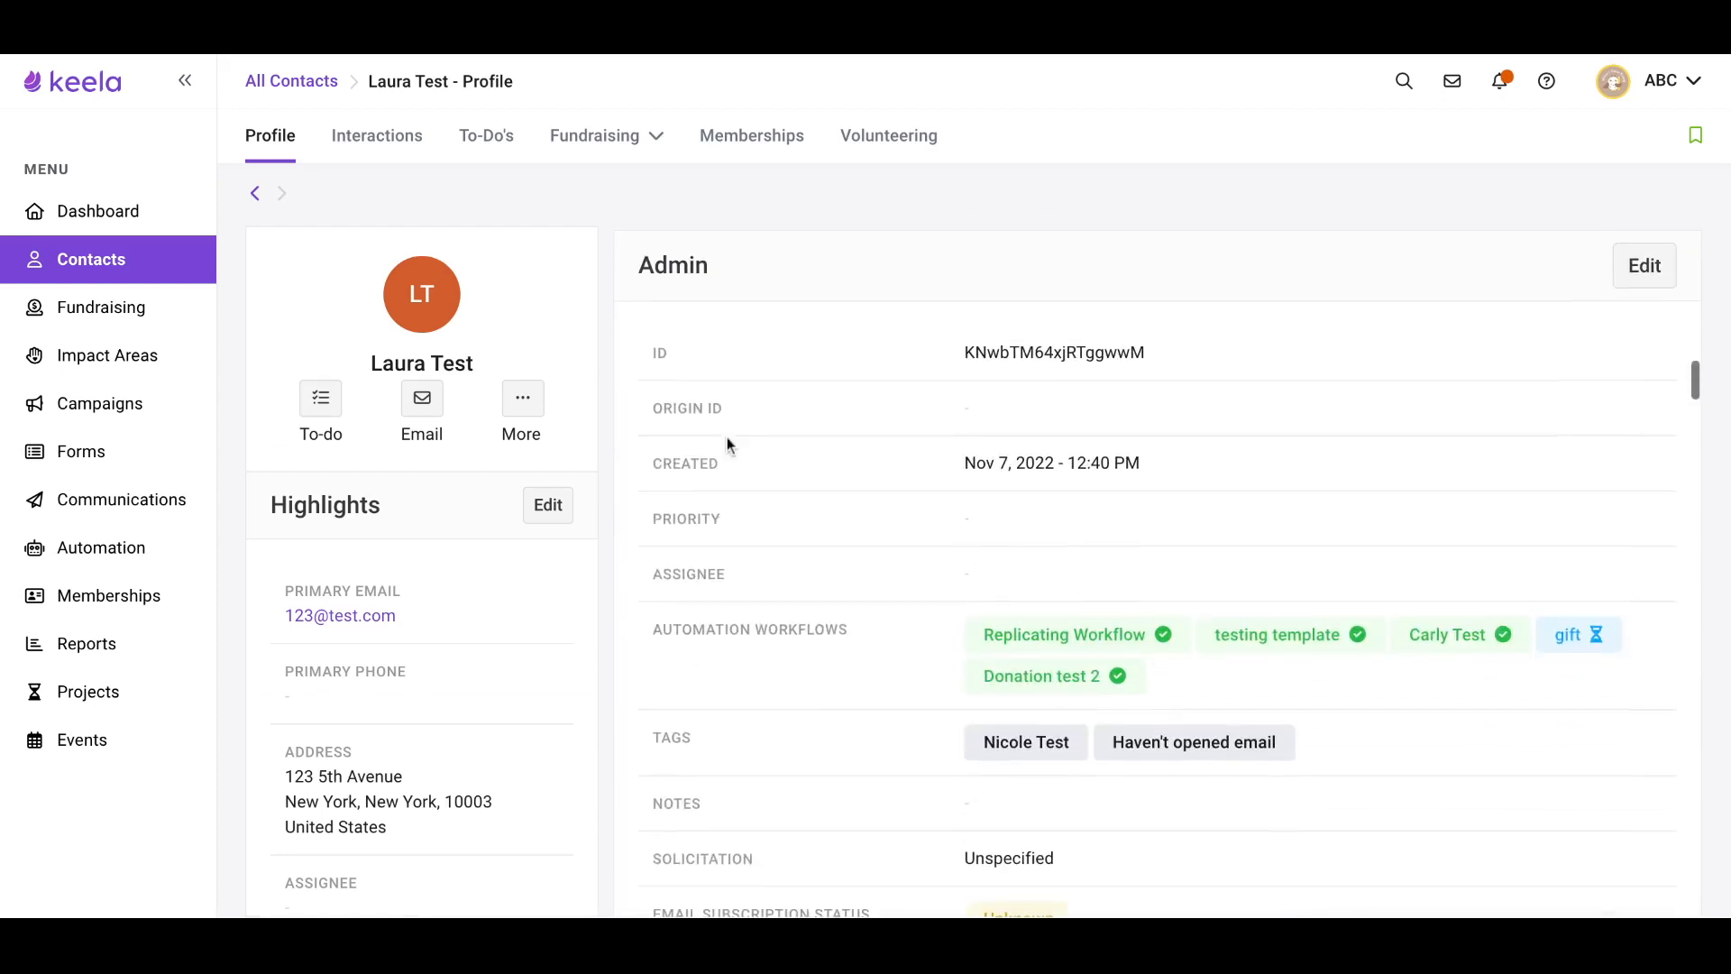
{"action": "left_click_drag", "start_coordinate": [652, 606], "coordinate": [1199, 658]}
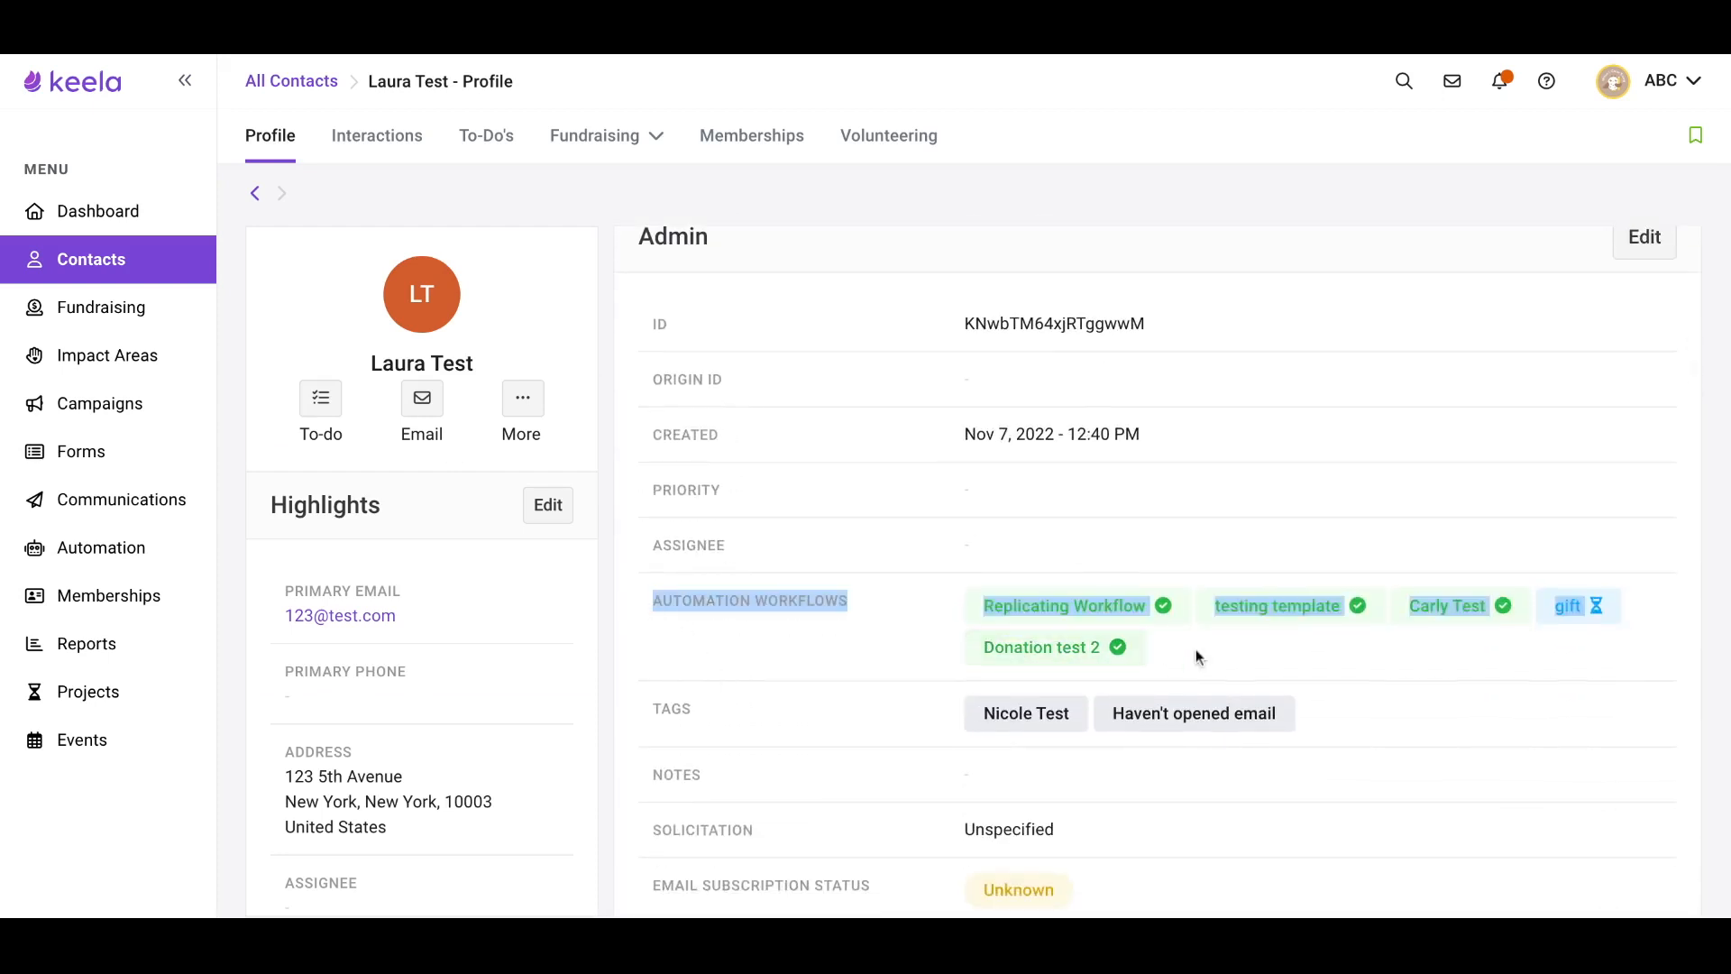
{"action": "left_click", "coordinate": [1198, 657]}
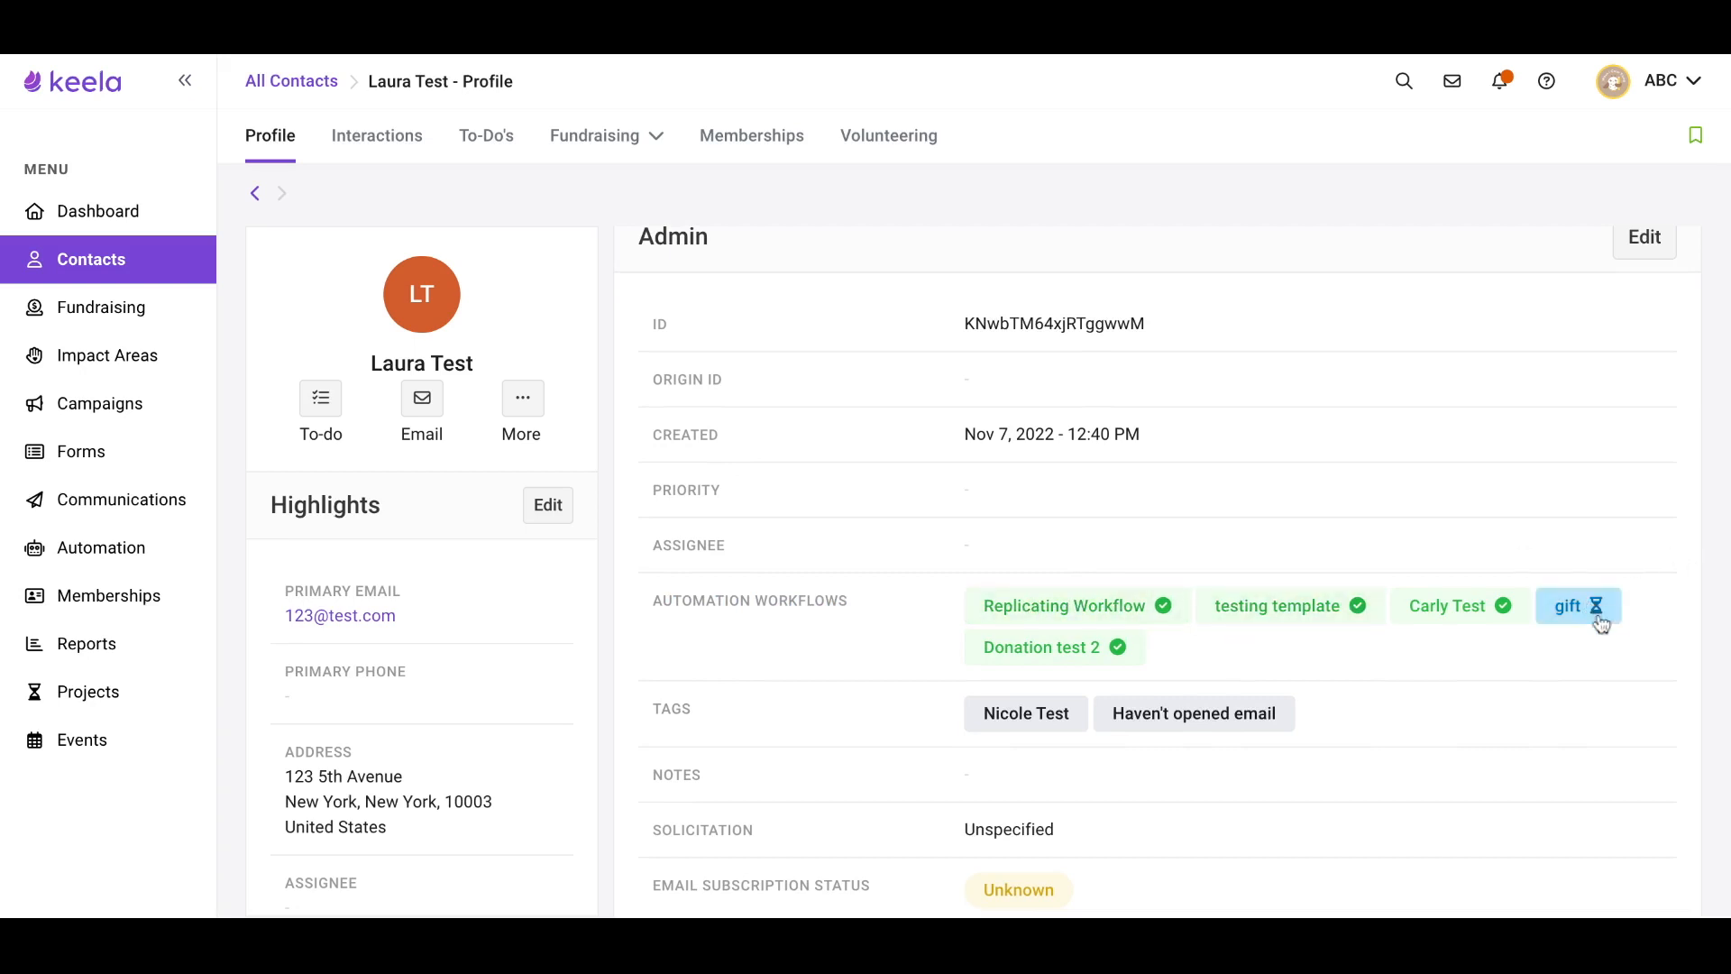
{"action": "left_click", "coordinate": [1487, 620]}
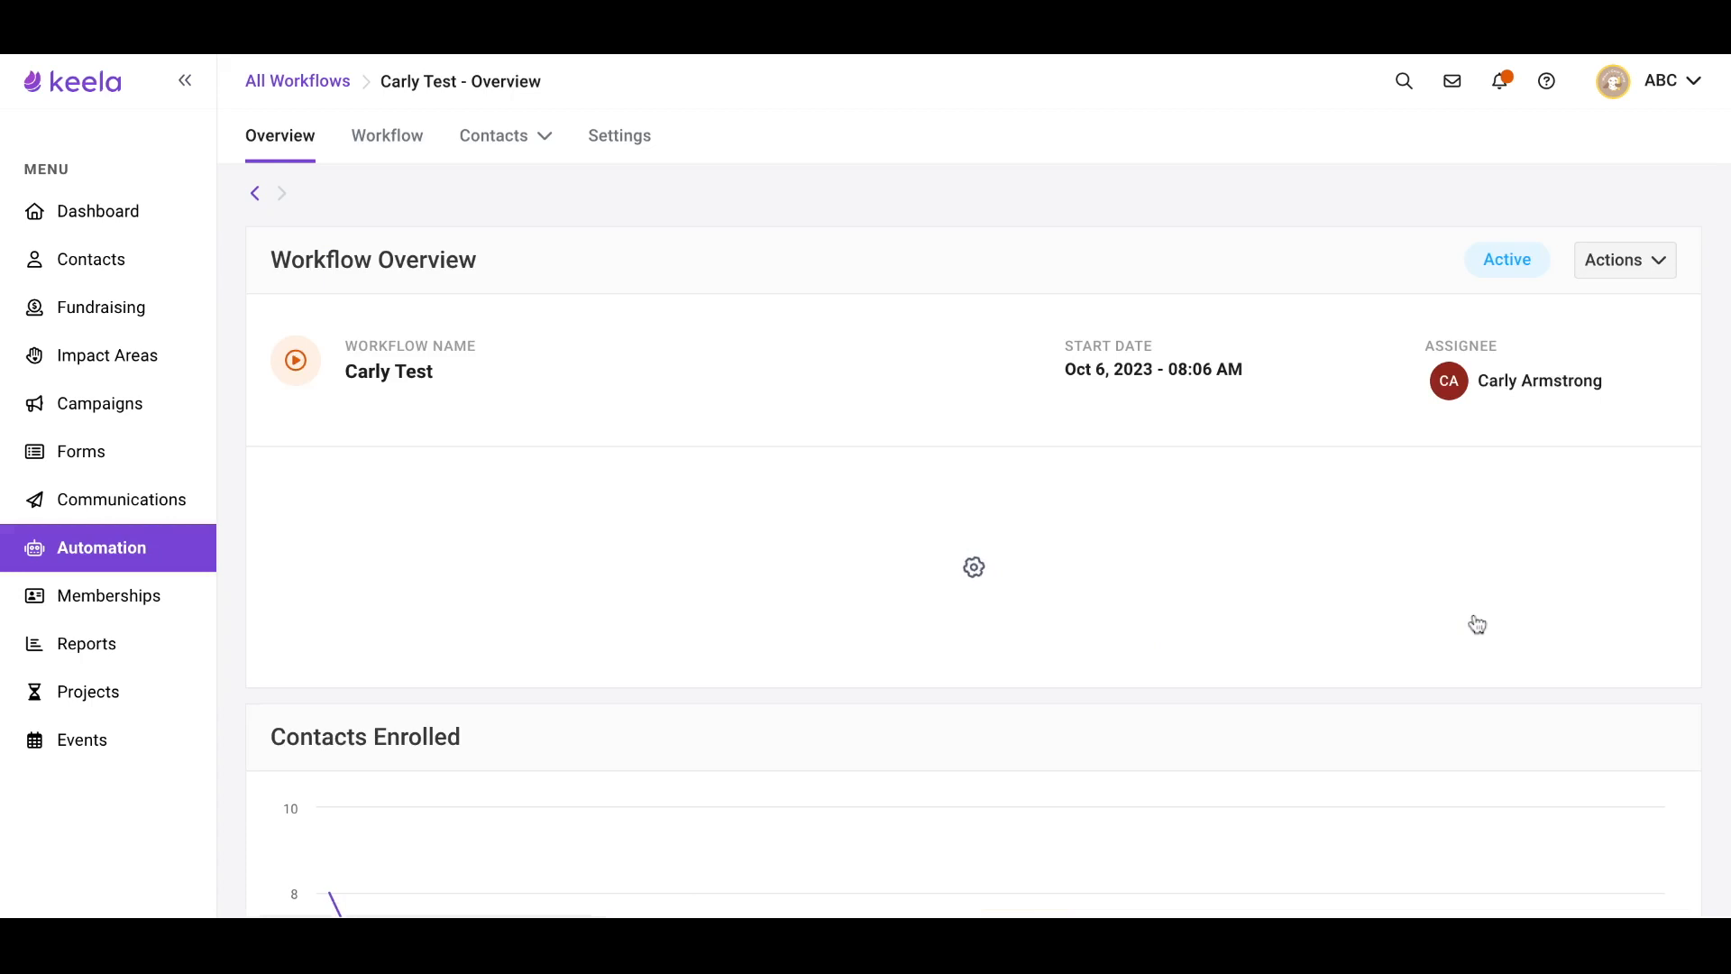